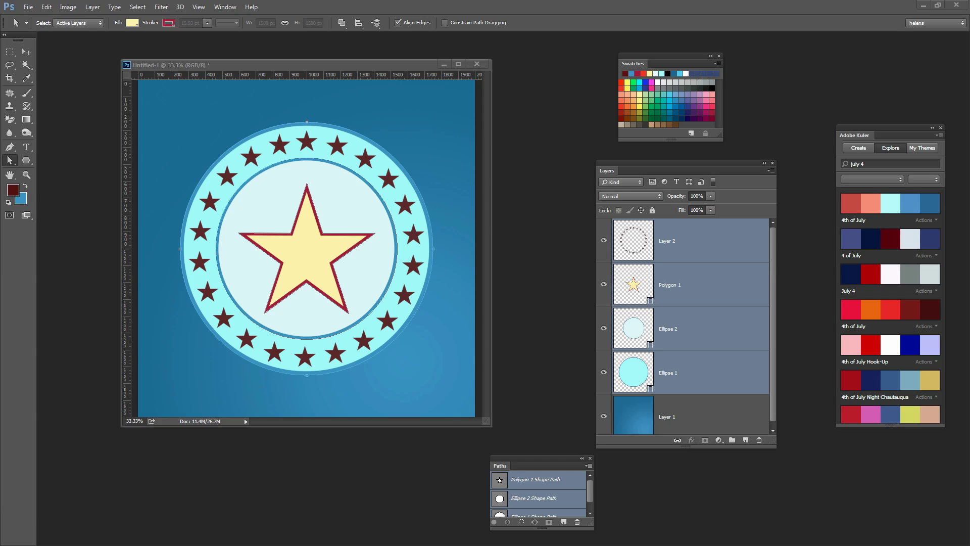
# Step: Create a new blank document 2000 pixels wide and 2000 pixels high
pyautogui.click(28, 7)
pyautogui.click(36, 17)
pyautogui.doubleClick(186, 248)
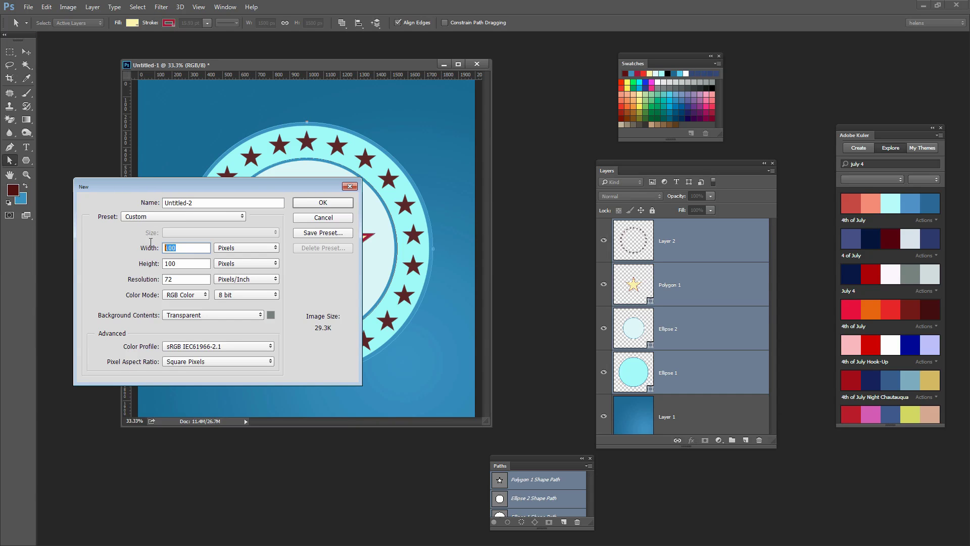
pyautogui.write('2000')
pyautogui.press('Tab')
pyautogui.write('2000')
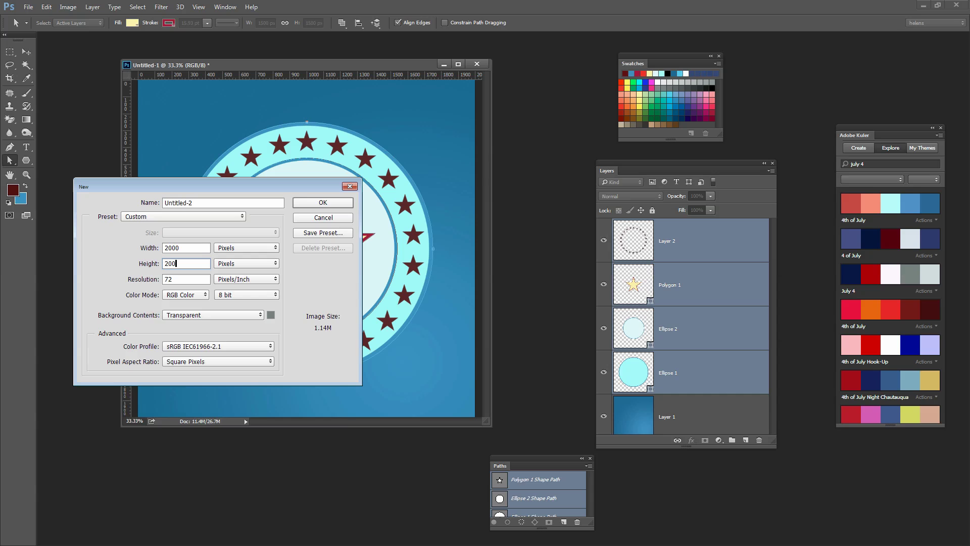
pyautogui.click(322, 204)
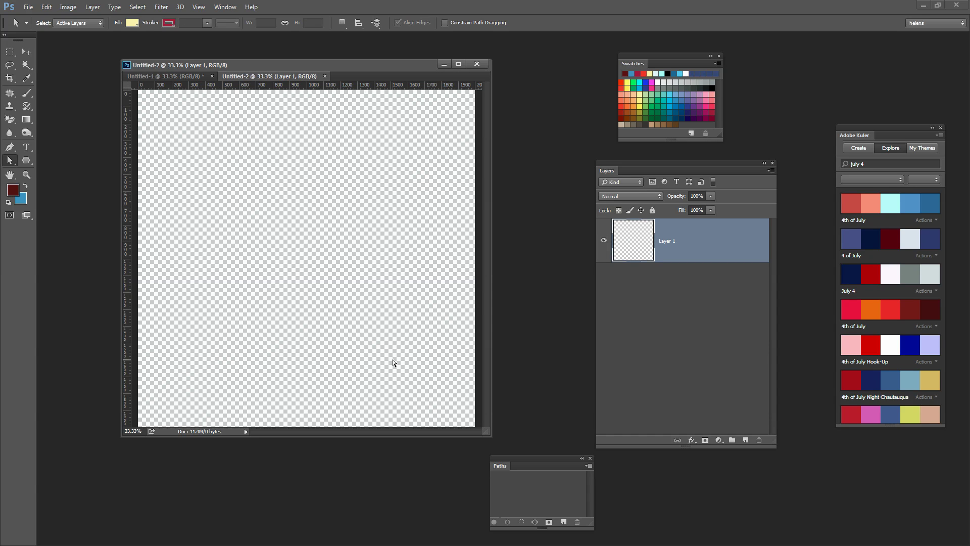
# Step: Enlarge the new document's window and place it and the Layers panel side by side
pyautogui.moveTo(487, 434); pyautogui.dragTo(518, 451)
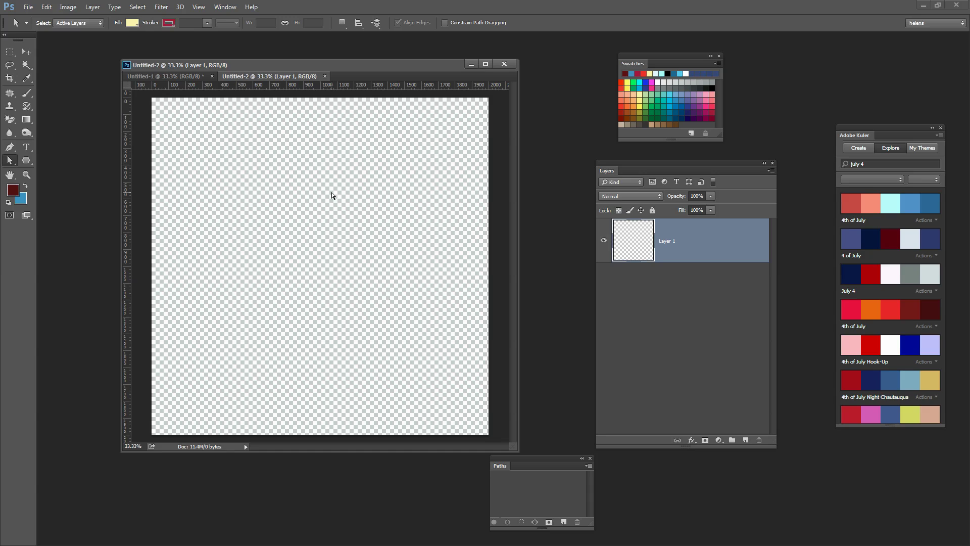
pyautogui.moveTo(233, 67); pyautogui.dragTo(179, 59)
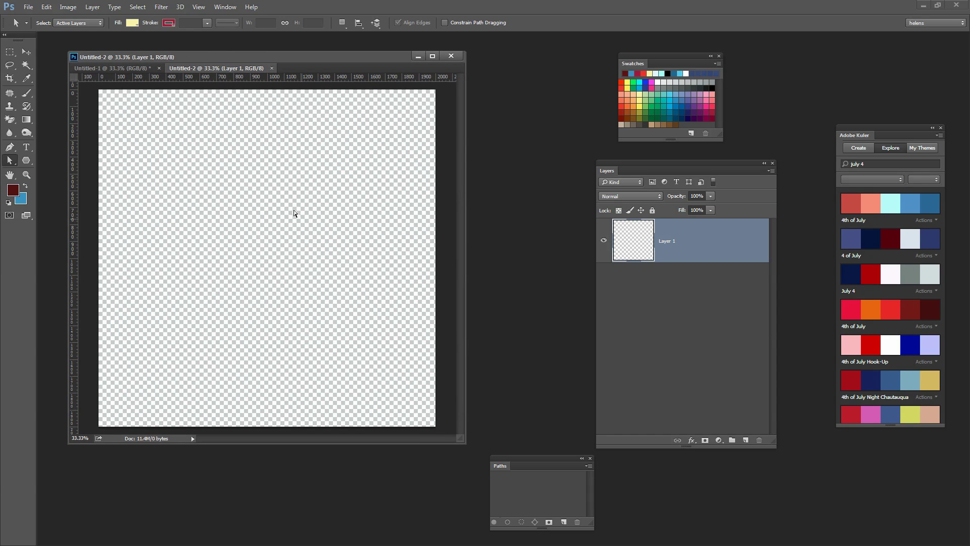
pyautogui.moveTo(640, 171); pyautogui.dragTo(528, 163)
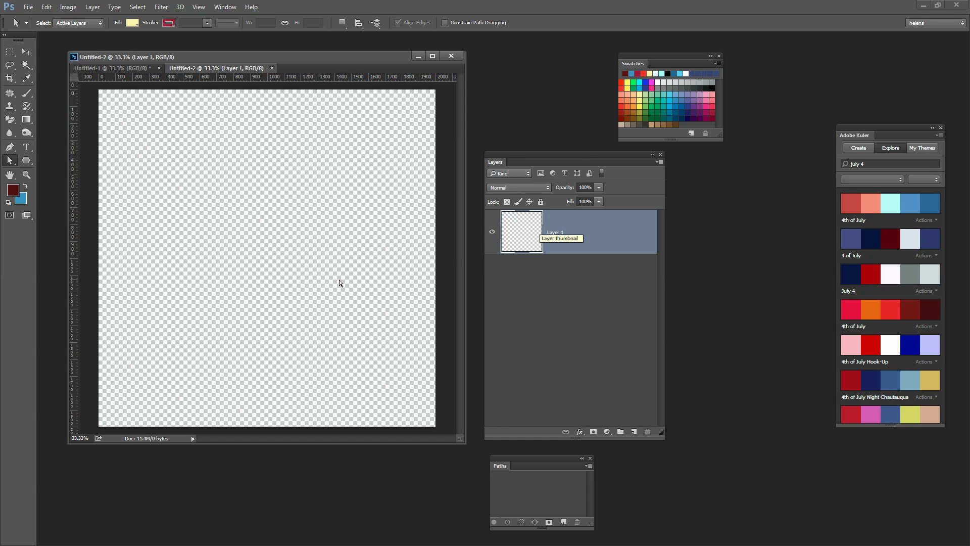
# Step: Fill Layer 1 with a radial gradient from the light cyan of the 4th of July theme to blue, centred in the lower-right part of the canvas
pyautogui.click(894, 199)
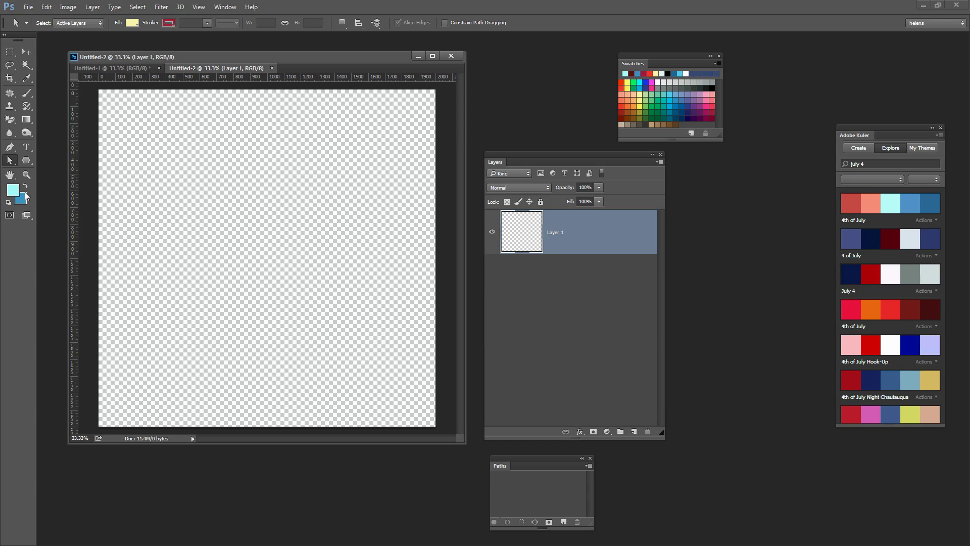
pyautogui.click(26, 120)
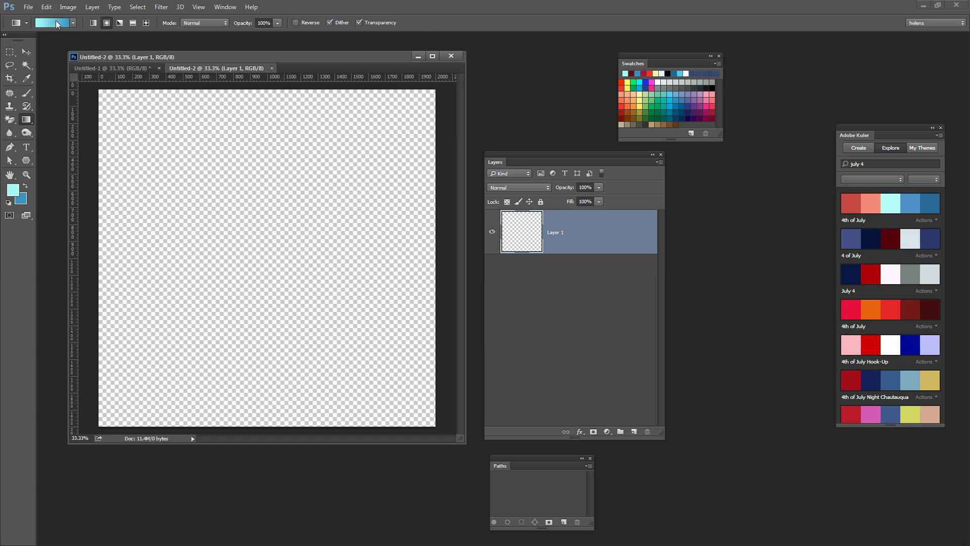
pyautogui.click(72, 23)
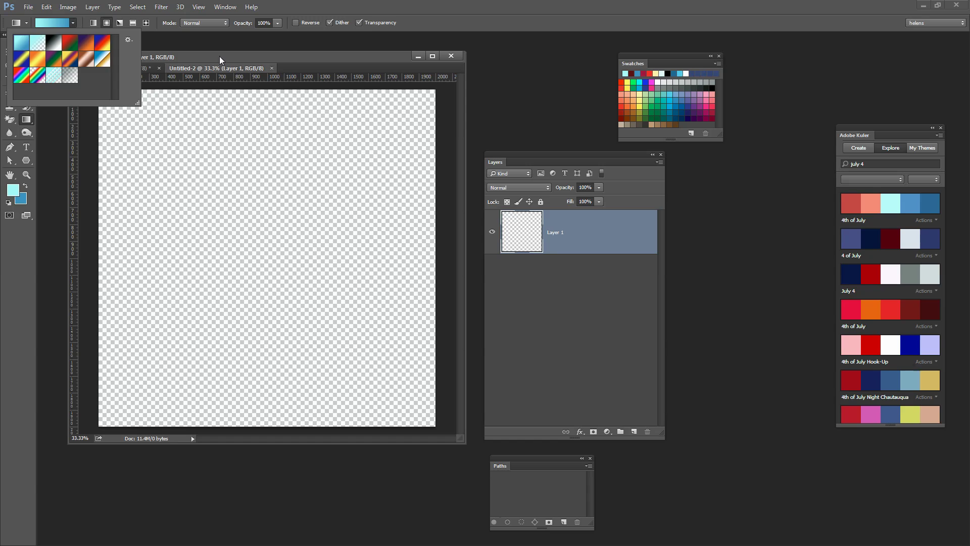
pyautogui.click(253, 124)
pyautogui.moveTo(334, 330); pyautogui.dragTo(155, 149)
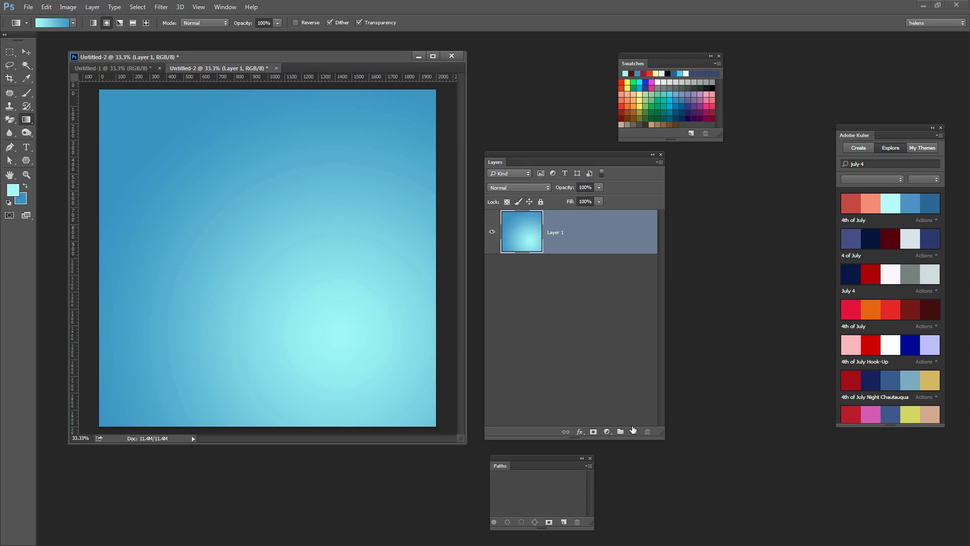
# Step: Add a new empty layer above the gradient and place a horizontal guide at 50%
pyautogui.click(634, 432)
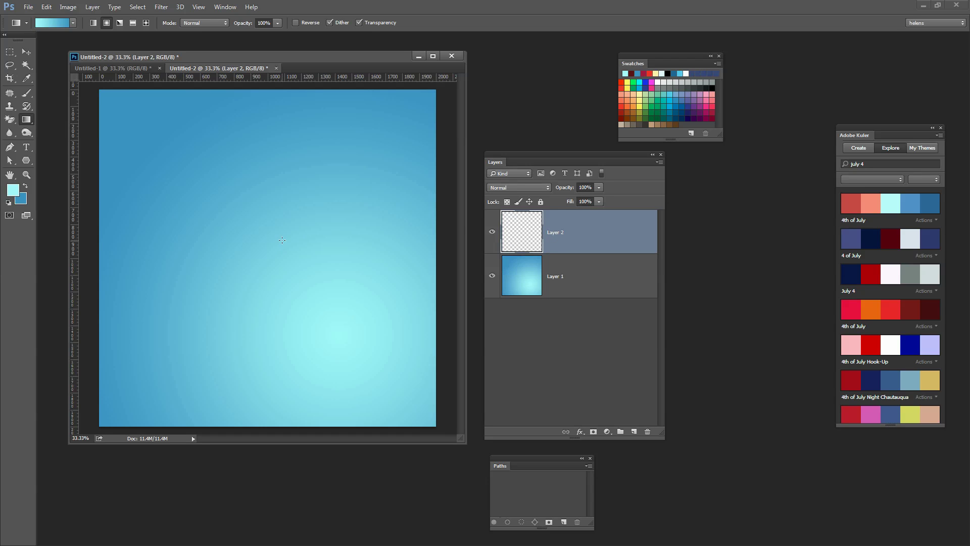
pyautogui.click(198, 7)
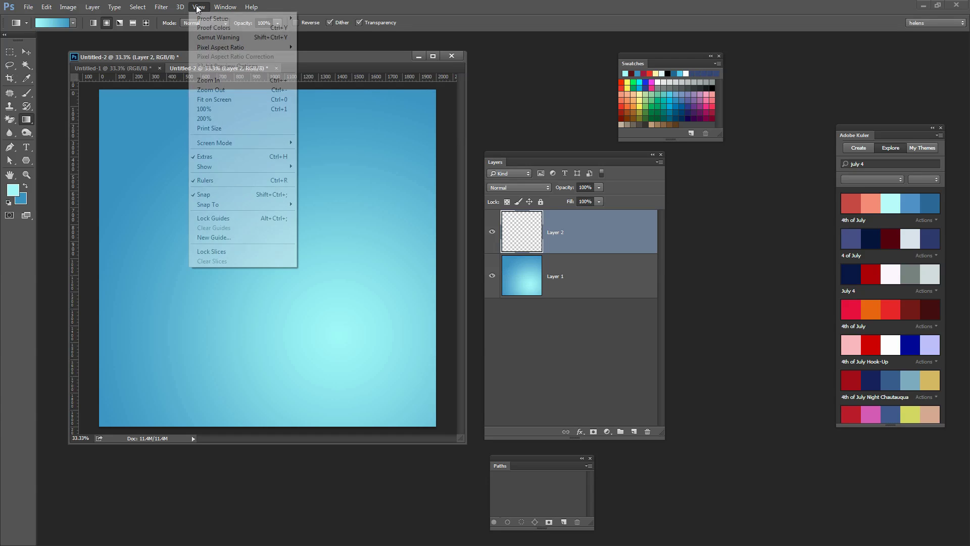
pyautogui.click(252, 238)
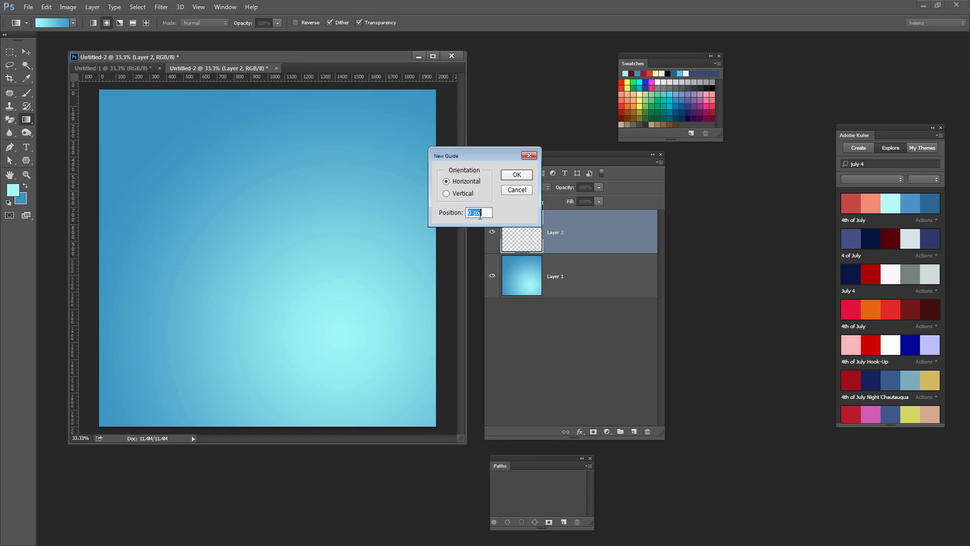
pyautogui.write('50%')
pyautogui.click(515, 177)
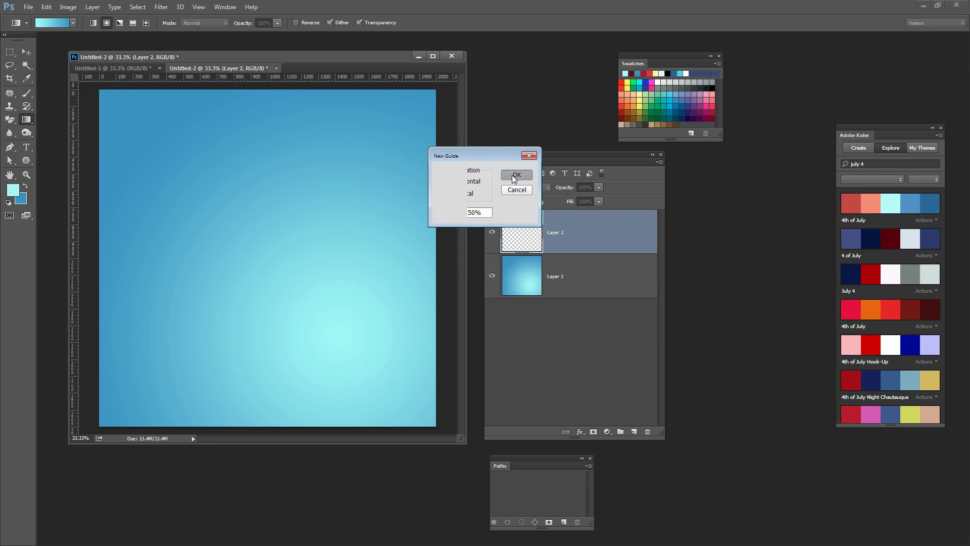
# Step: Add a vertical guide at 50% so it crosses the horizontal guide at the canvas centre
pyautogui.click(198, 7)
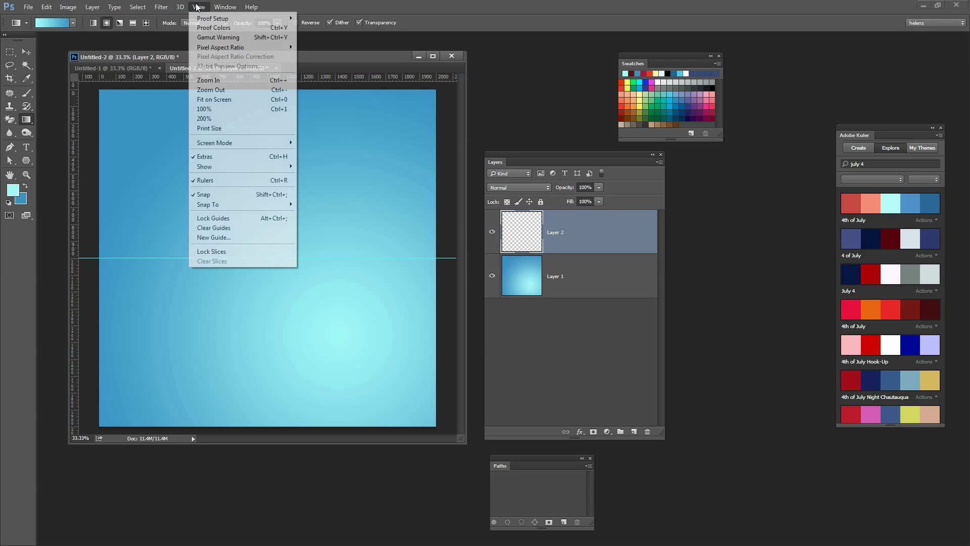
pyautogui.click(225, 238)
pyautogui.click(446, 194)
pyautogui.moveTo(489, 213); pyautogui.dragTo(467, 213)
pyautogui.write('50%')
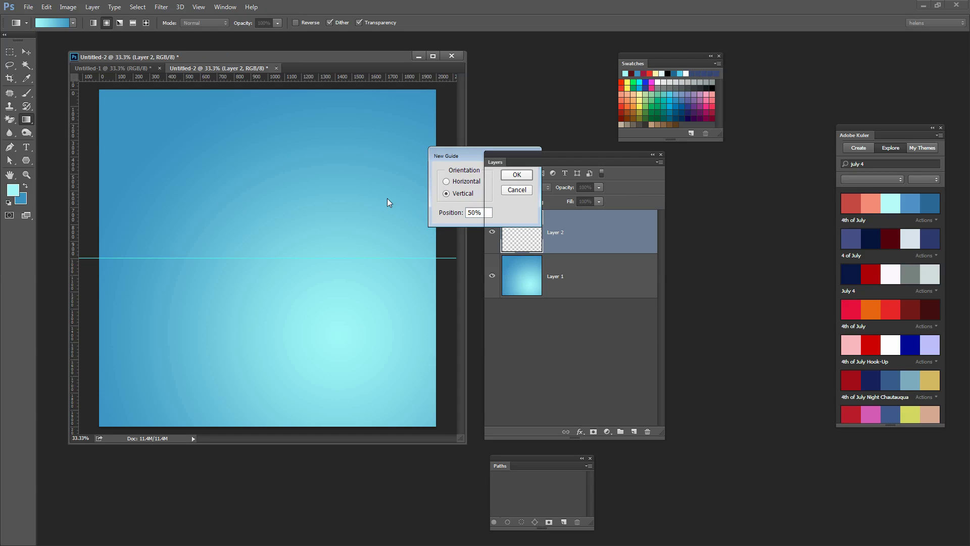
pyautogui.press('Return')
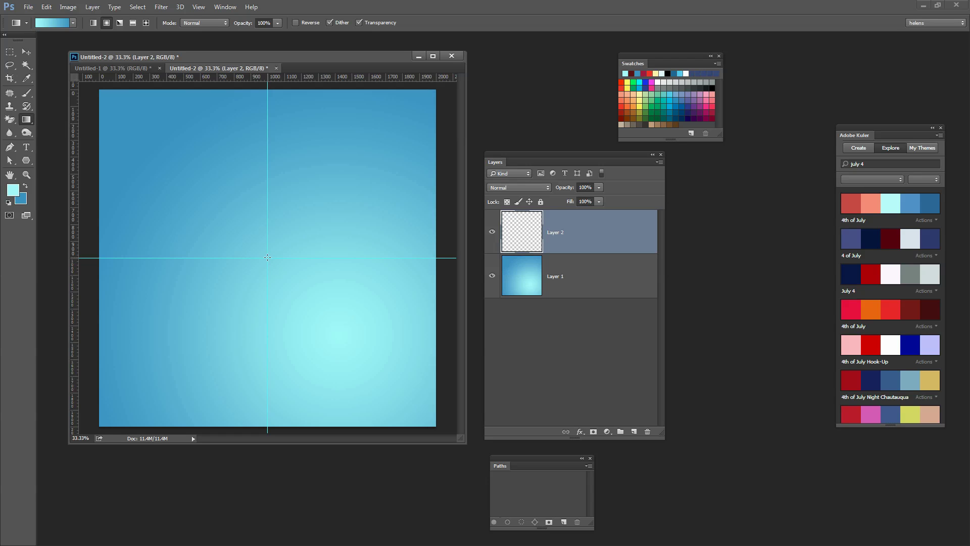
# Step: Check whether snapping to guides is enabled
pyautogui.click(199, 7)
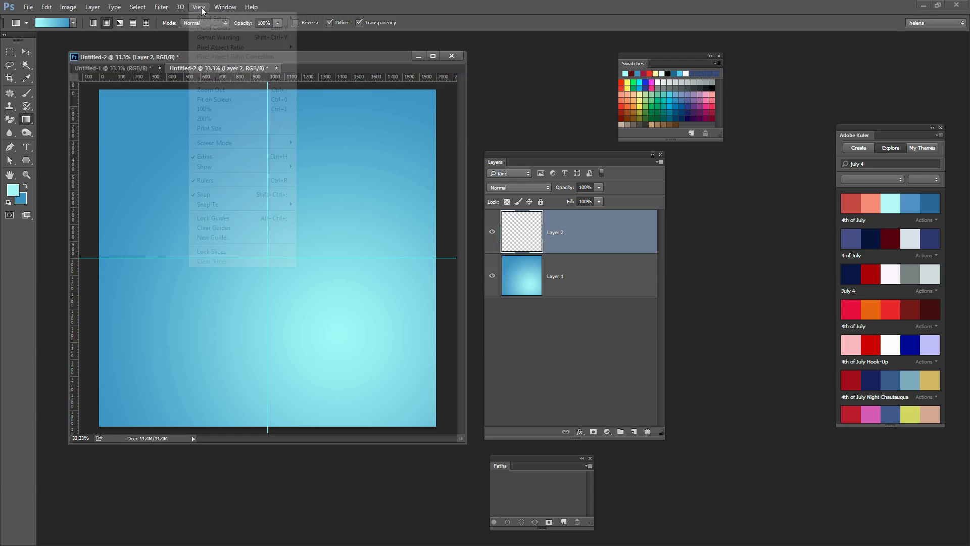
pyautogui.moveTo(219, 207)
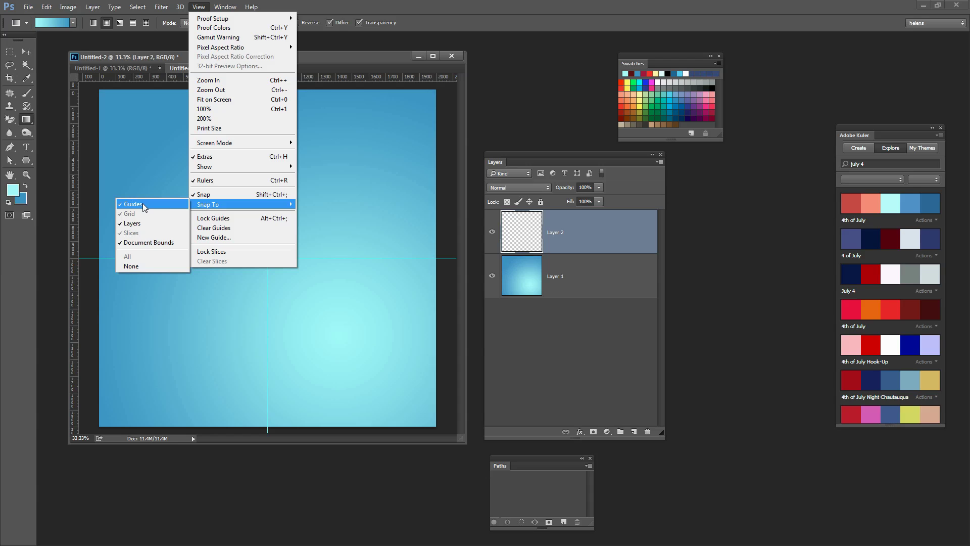
pyautogui.click(363, 176)
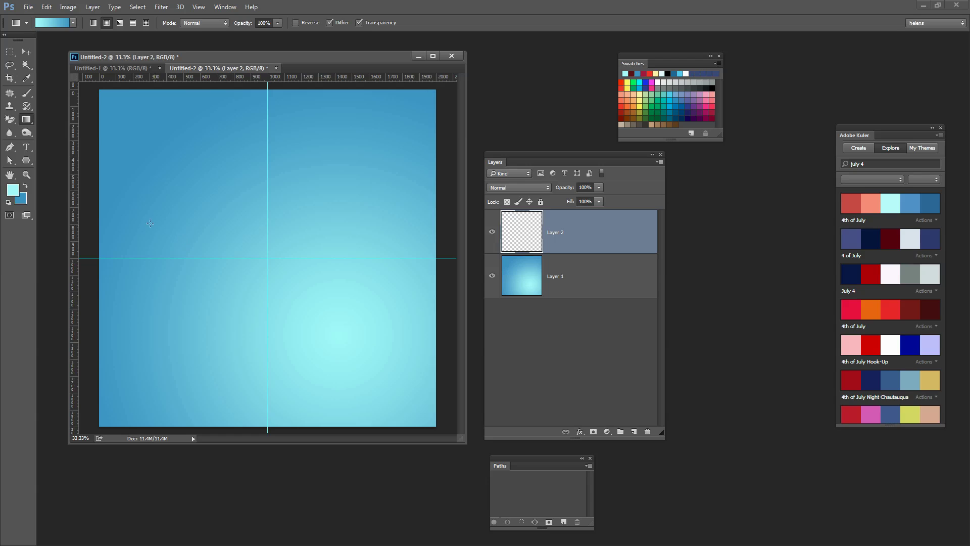
# Step: Set up the Ellipse tool in Shape mode with a light cyan fill and a blue 7.84 pt stroke
pyautogui.click(26, 161)
pyautogui.click(26, 161)
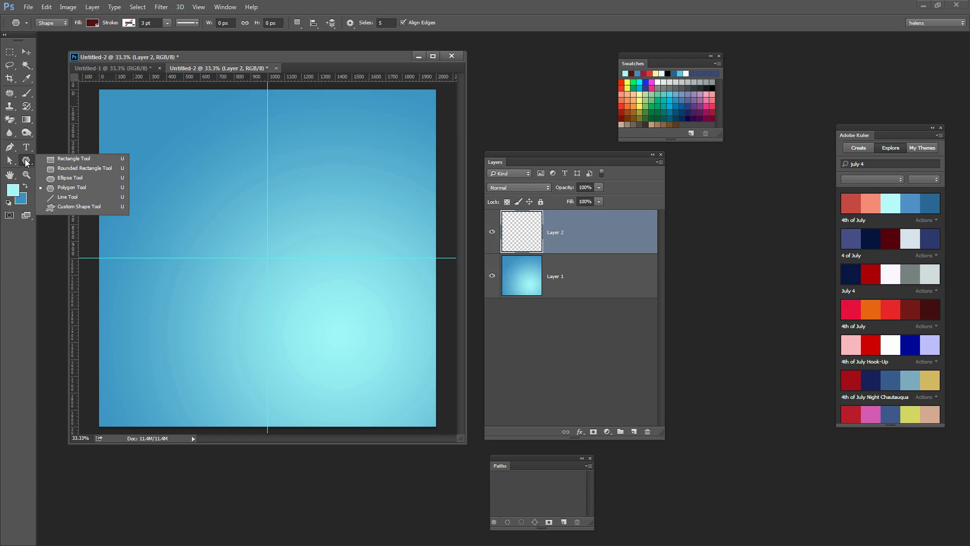
pyautogui.click(66, 180)
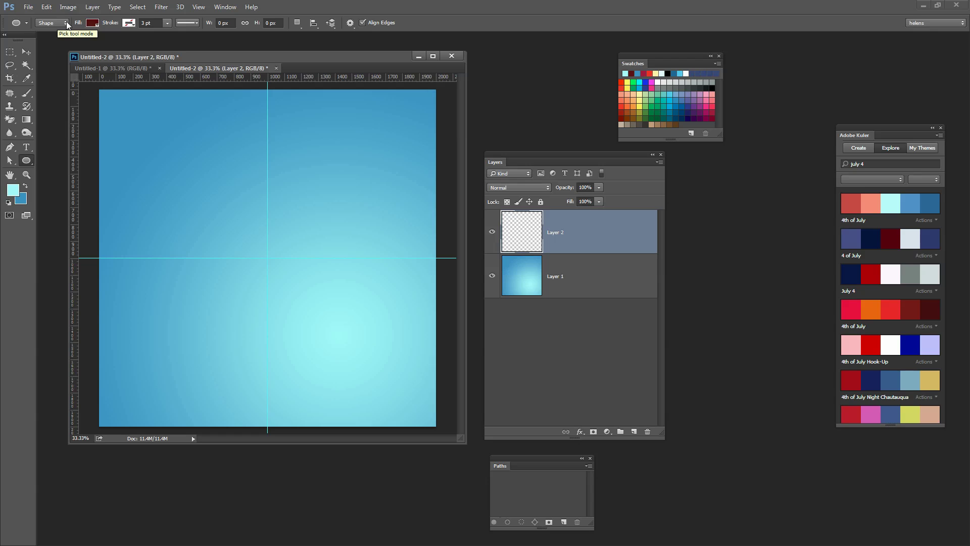
pyautogui.click(93, 24)
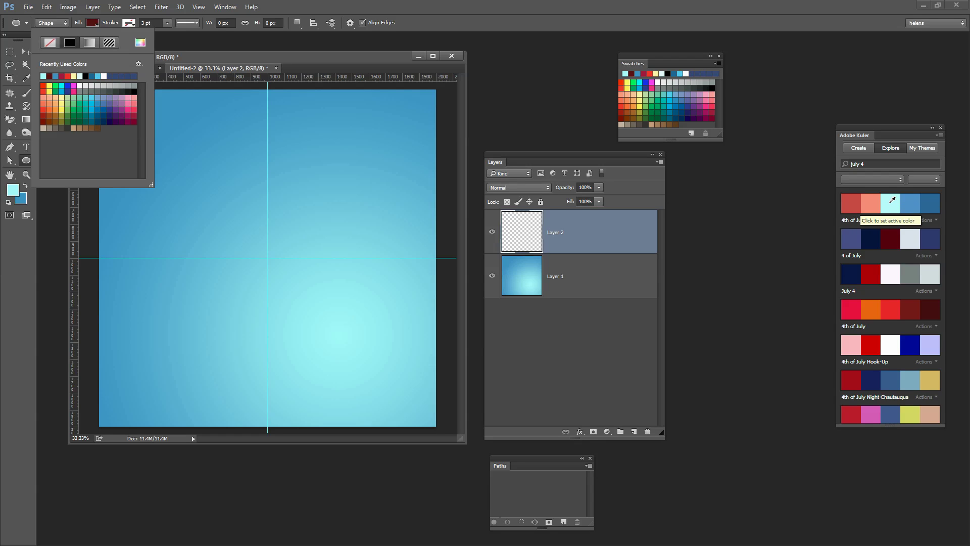
pyautogui.click(44, 77)
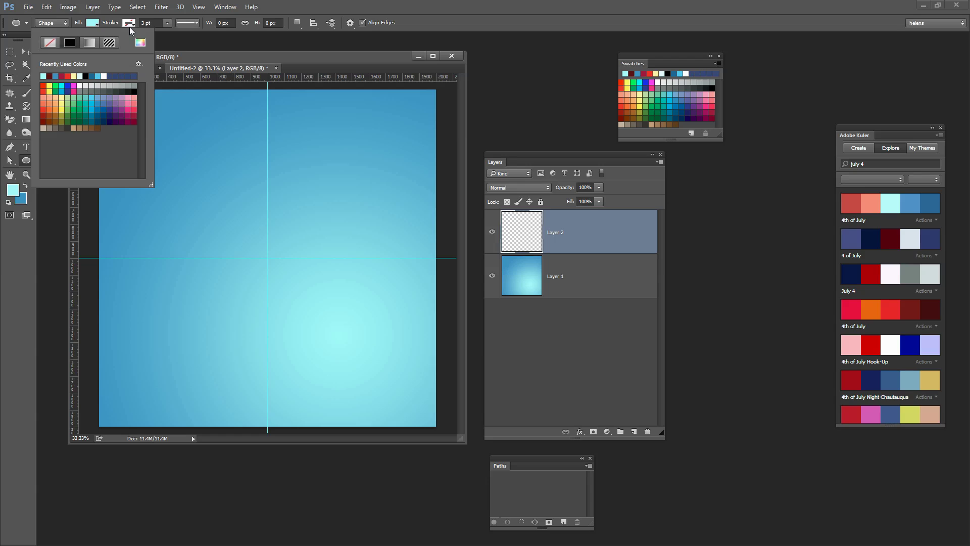
pyautogui.click(129, 23)
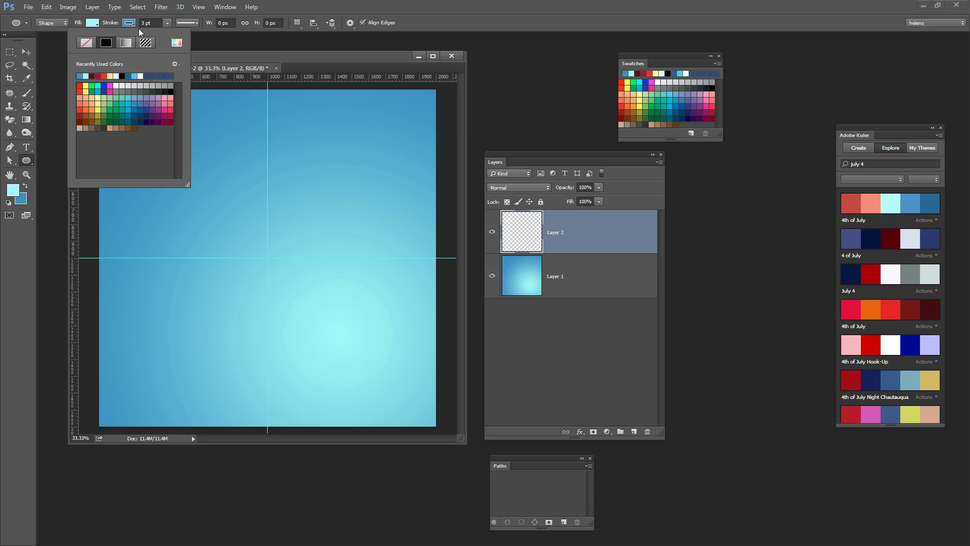
pyautogui.click(168, 30)
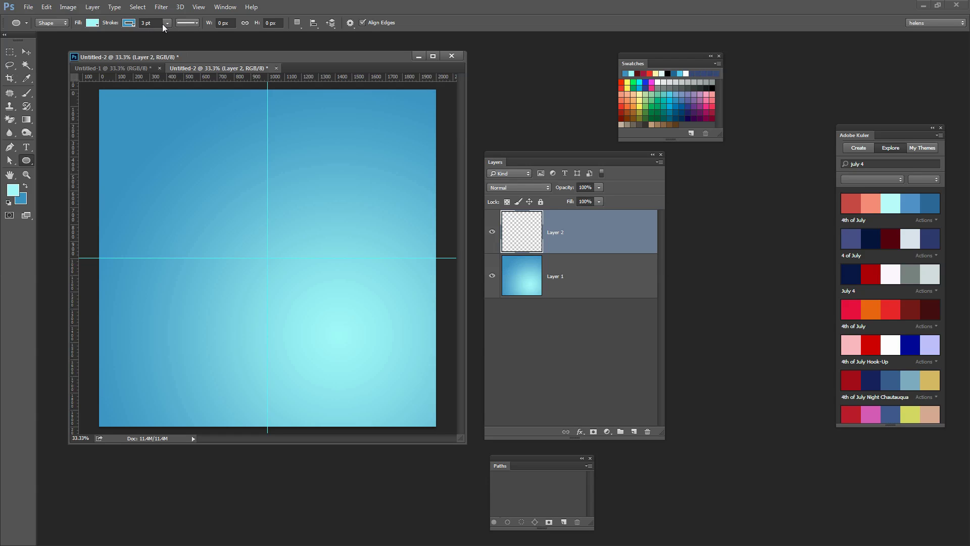
pyautogui.click(167, 23)
pyautogui.moveTo(172, 35); pyautogui.dragTo(171, 34)
# Step: Draw a perfect circle about 1472 px in diameter, centred on the intersection of the guides
pyautogui.moveTo(268, 258); pyautogui.dragTo(121, 123)
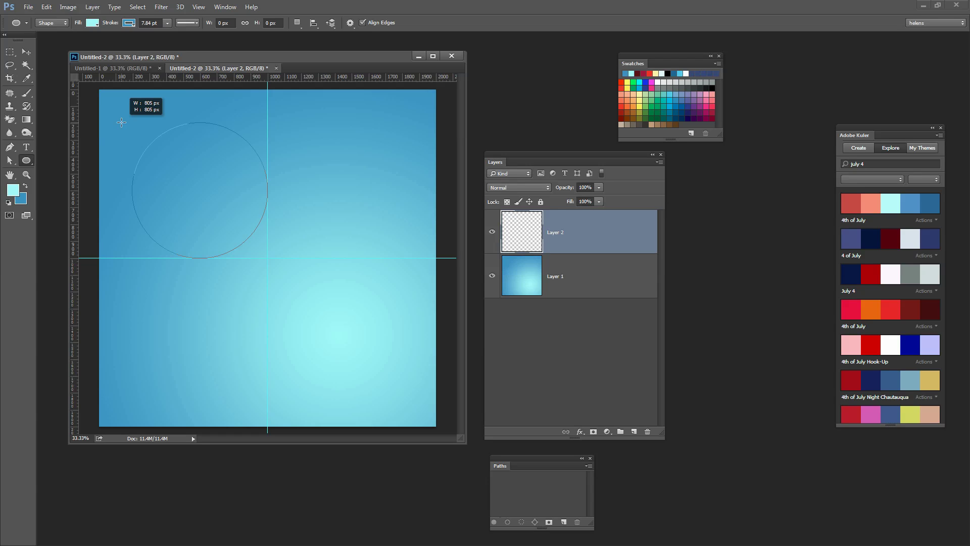
pyautogui.press('alt')
pyautogui.moveTo(121, 122); pyautogui.dragTo(138, 134)
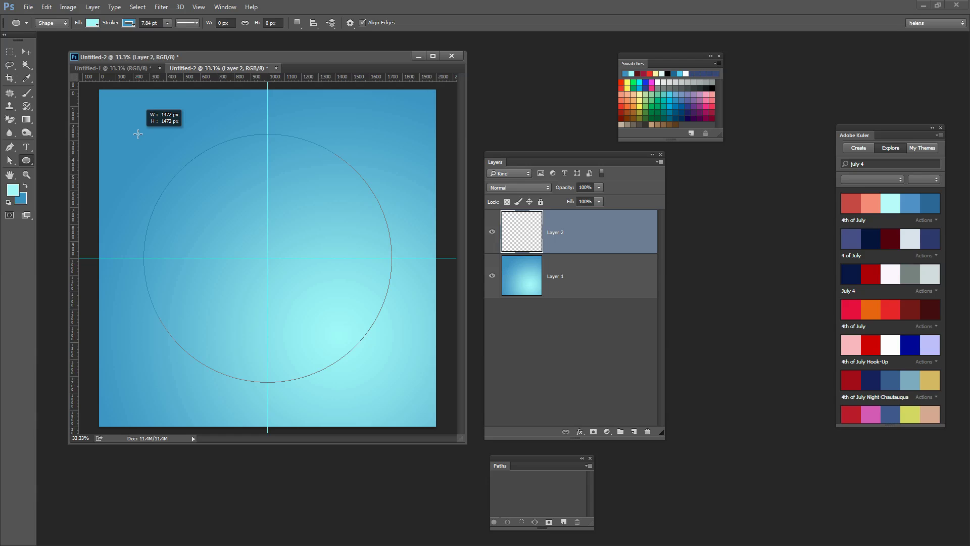
pyautogui.moveTo(138, 134); pyautogui.dragTo(138, 135)
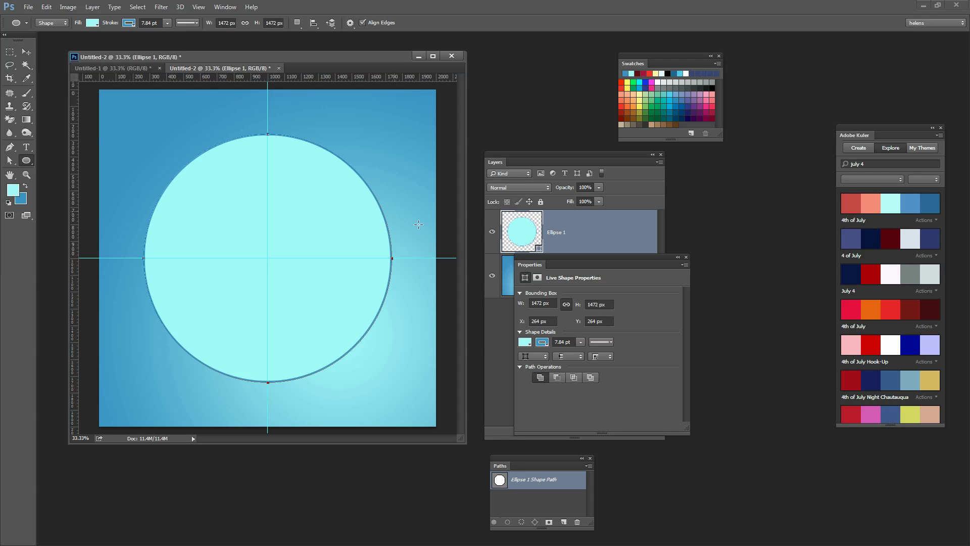
# Step: Adjust the circle's stroke width, ending at 7.84 pt, and move the Properties panel clear of the layers
pyautogui.click(581, 343)
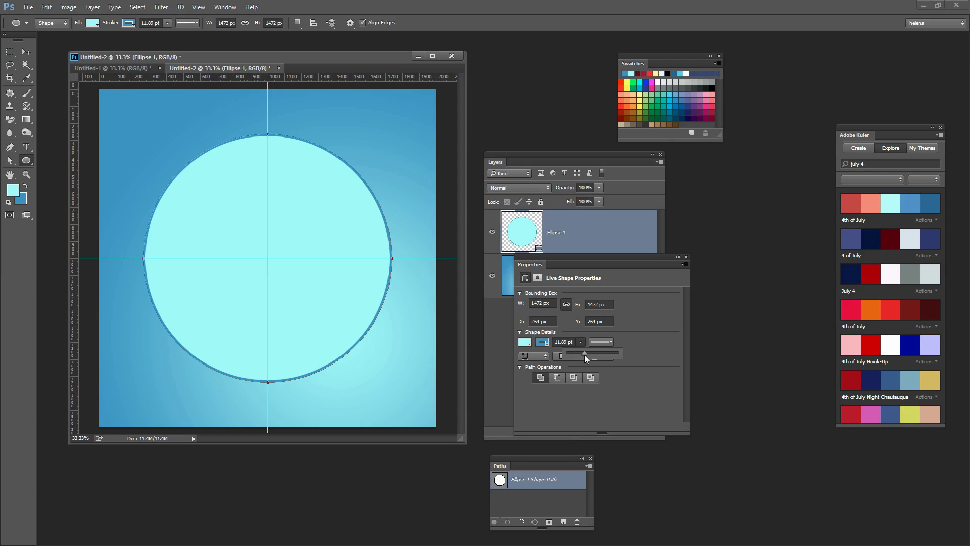
pyautogui.click(588, 275)
pyautogui.moveTo(612, 260); pyautogui.dragTo(801, 362)
# Step: On a new layer, draw a concentric inner circle about 980 px in diameter with a pale yellow fill and a blue stroke
pyautogui.click(632, 432)
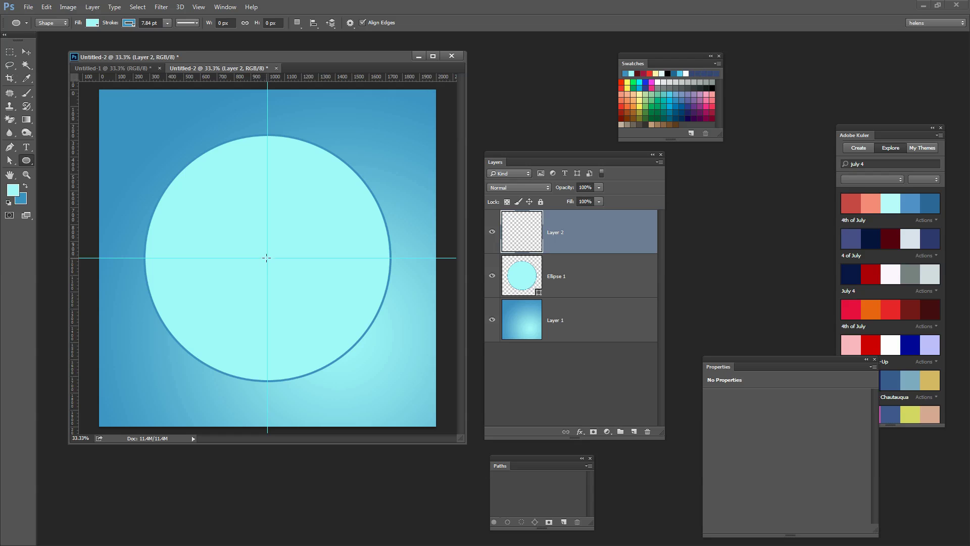
pyautogui.moveTo(267, 257); pyautogui.dragTo(177, 176)
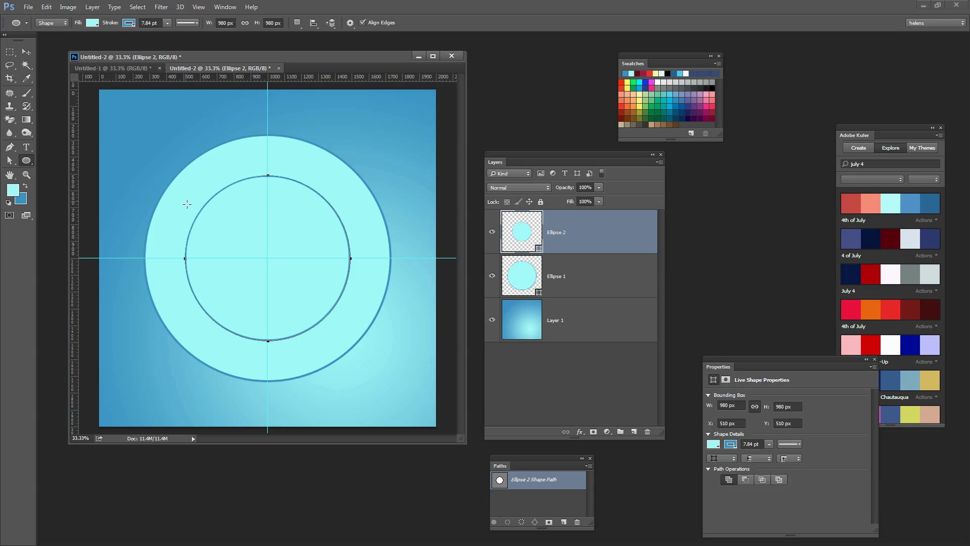
pyautogui.click(713, 444)
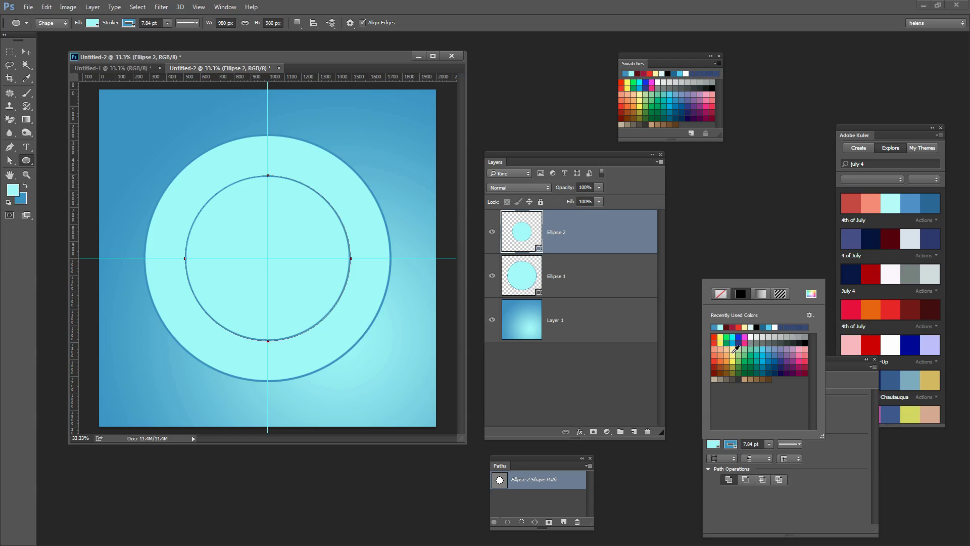
pyautogui.click(731, 349)
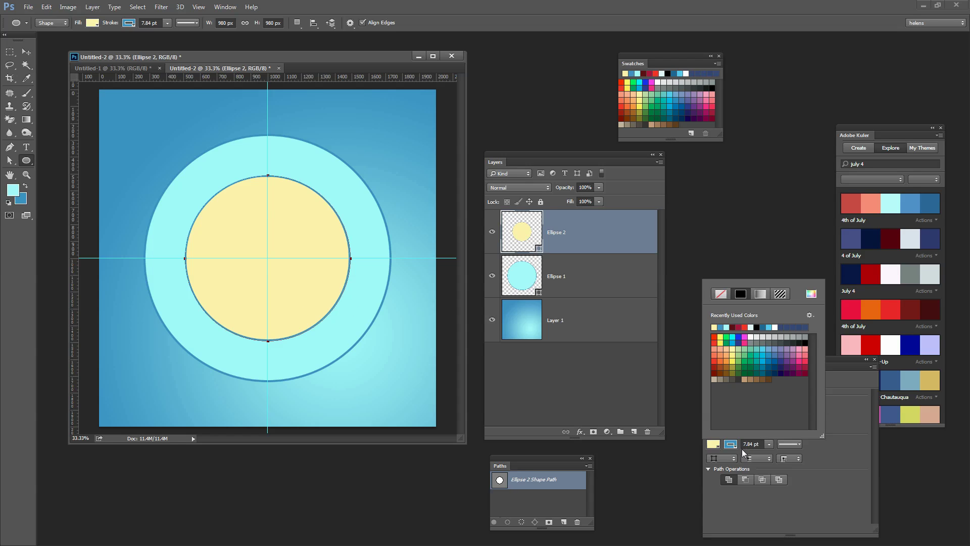
pyautogui.click(720, 327)
pyautogui.click(837, 466)
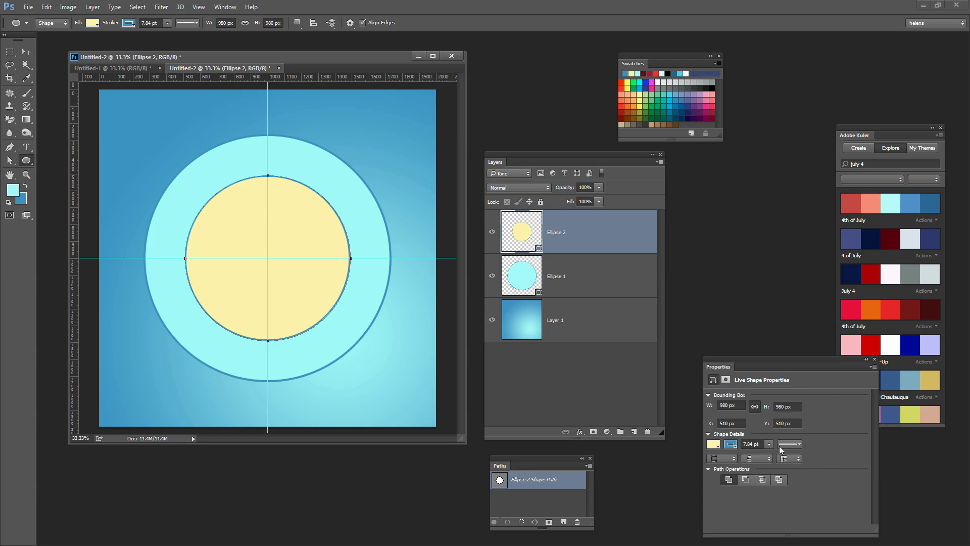
# Step: Thicken the inner pale yellow circle's stroke to 12.46 pt
pyautogui.click(768, 444)
pyautogui.moveTo(772, 456); pyautogui.dragTo(773, 456)
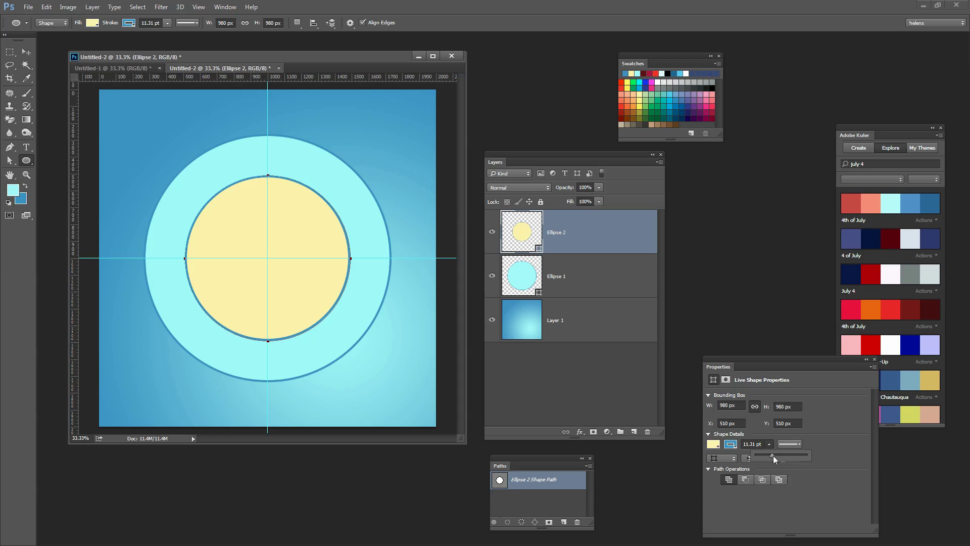
pyautogui.click(808, 493)
pyautogui.click(598, 285)
pyautogui.click(486, 338)
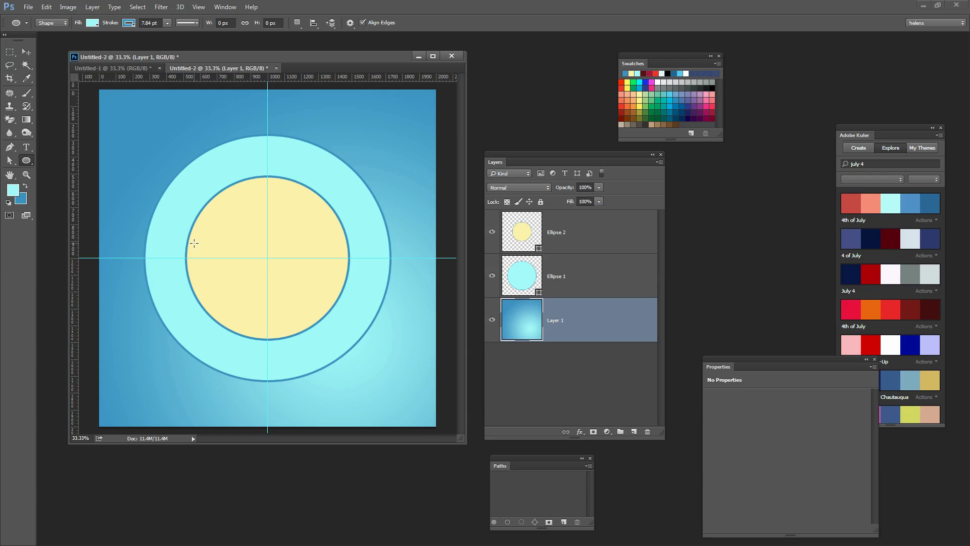
# Step: Check the finished badge in Untitled-1, then choose the Polygon tool in Untitled-2 and add a new layer above the inner circle
pyautogui.click(125, 69)
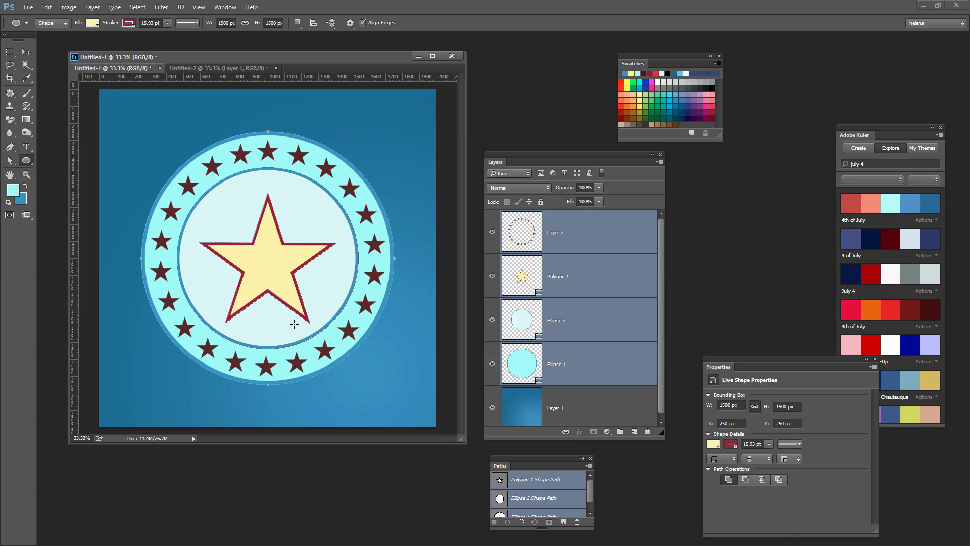
pyautogui.click(217, 68)
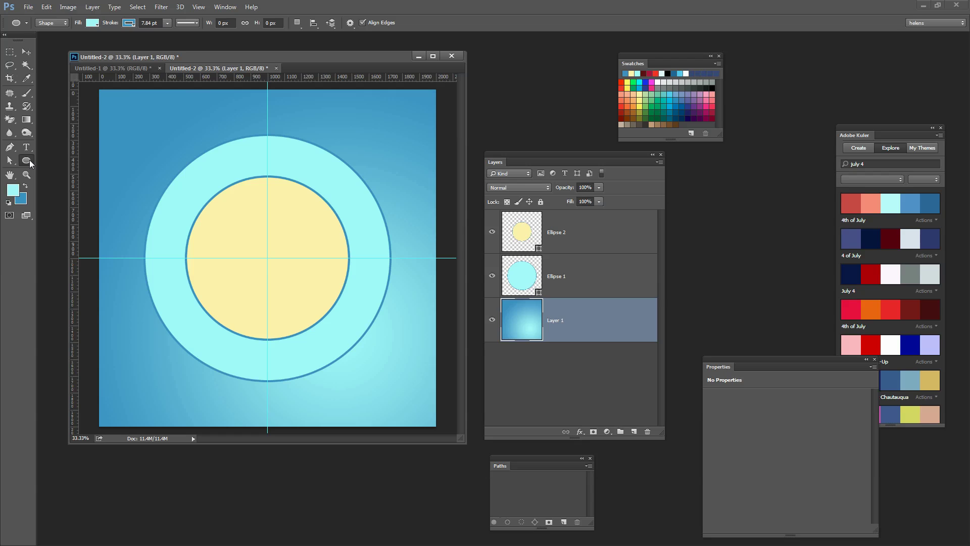
pyautogui.rightClick(27, 160)
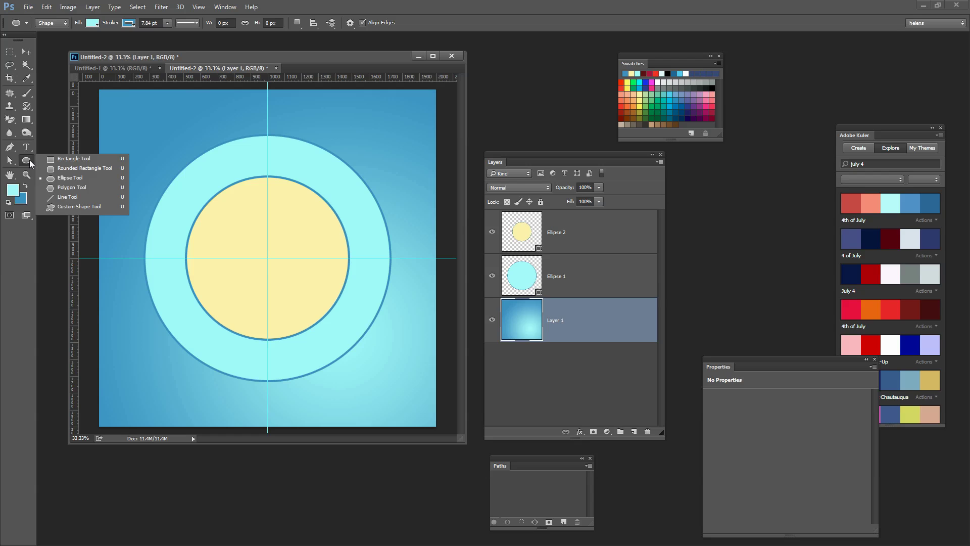
pyautogui.click(70, 189)
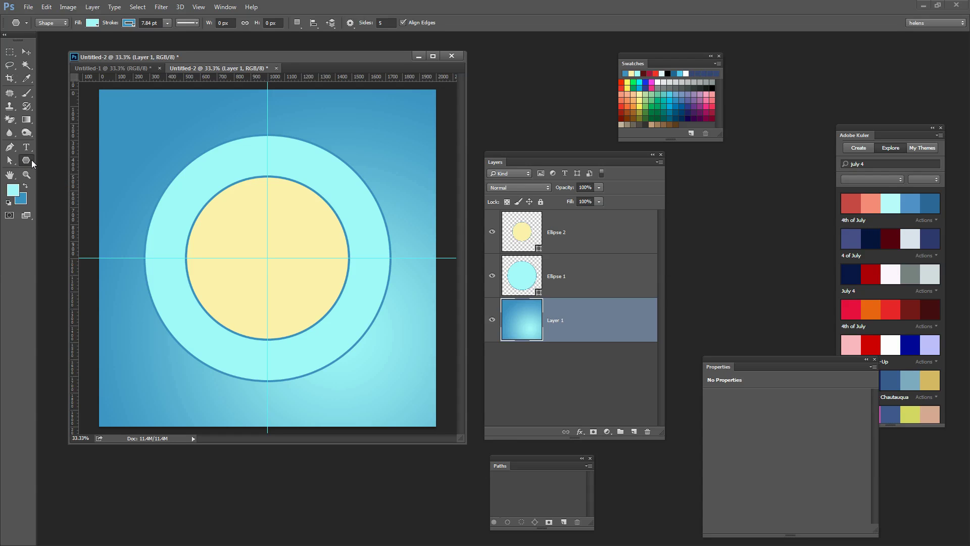
pyautogui.click(576, 237)
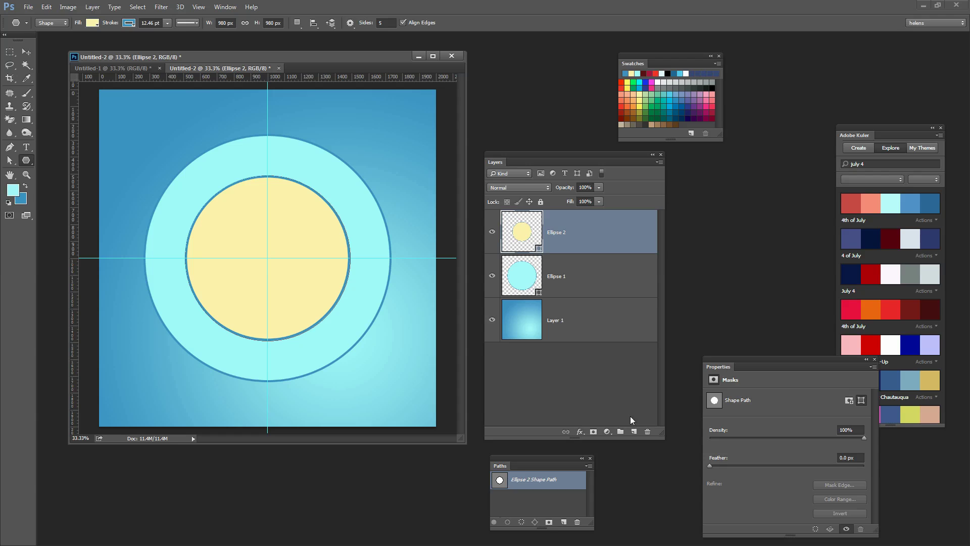
pyautogui.click(629, 419)
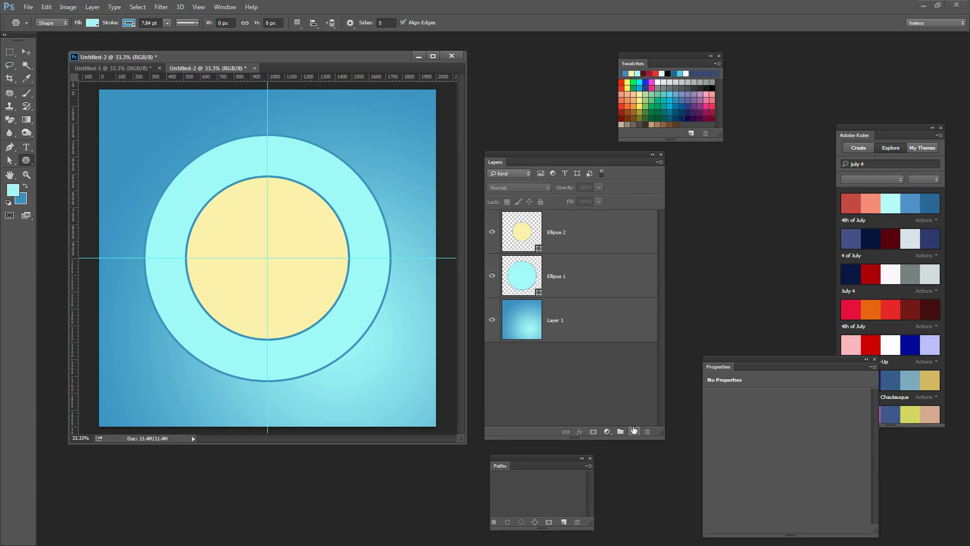
pyautogui.click(633, 430)
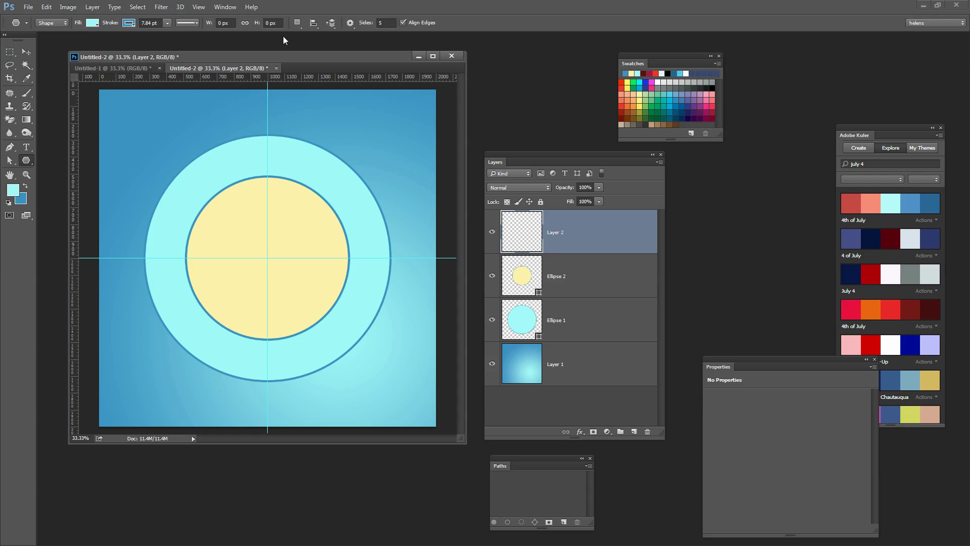
# Step: Set the five-sided Polygon tool to draw stars with sides indented by 53%
pyautogui.click(350, 22)
pyautogui.click(320, 60)
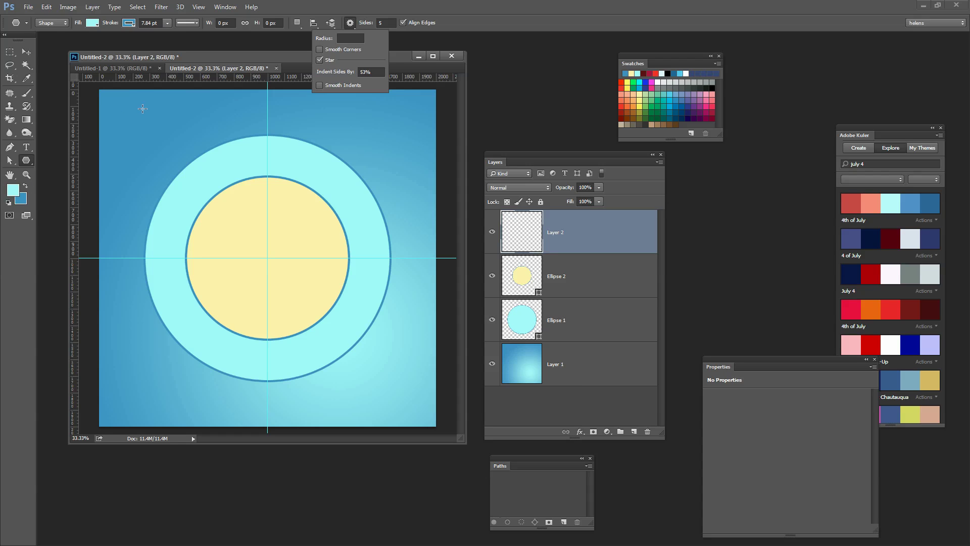
pyautogui.click(122, 68)
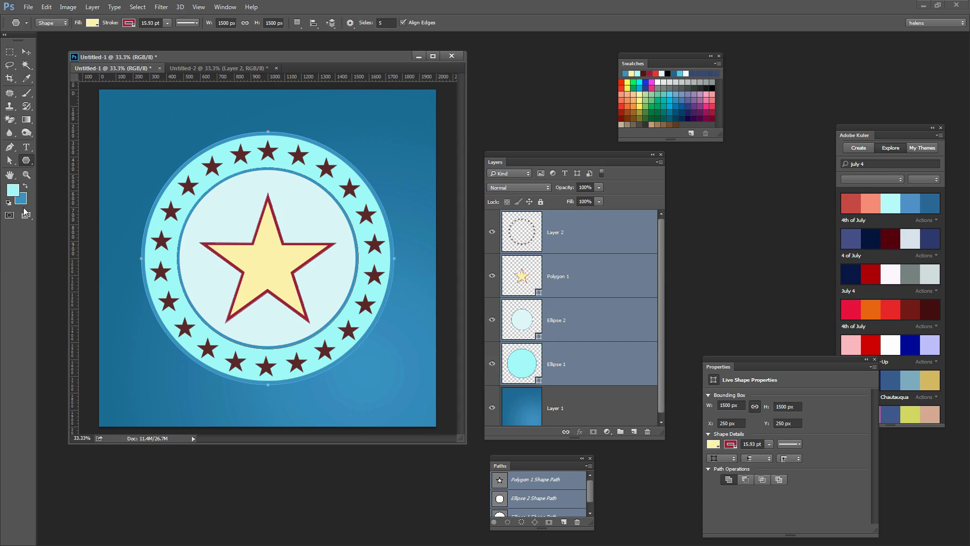
pyautogui.click(191, 73)
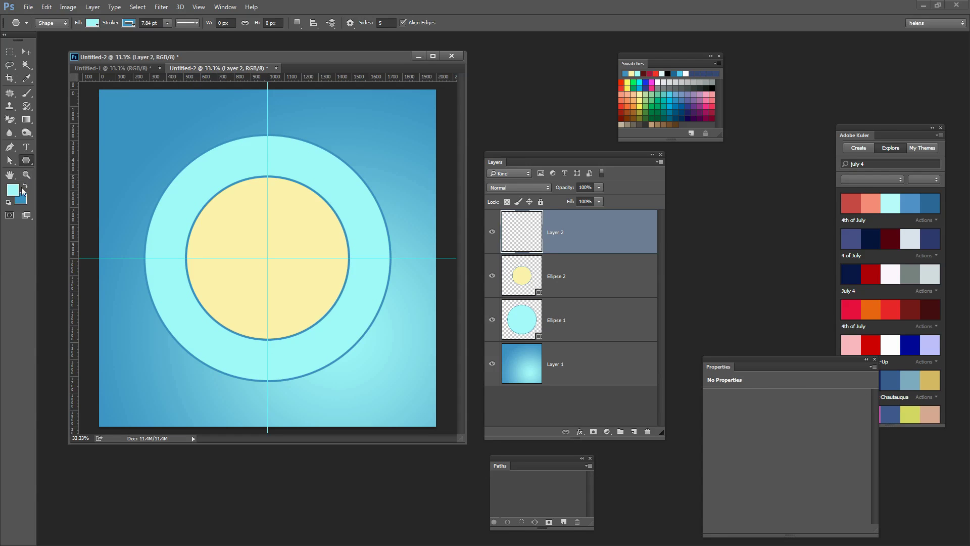
# Step: Set the foreground colour to dark maroon and give the Polygon tool a yellow fill with a dark maroon stroke
pyautogui.click(13, 191)
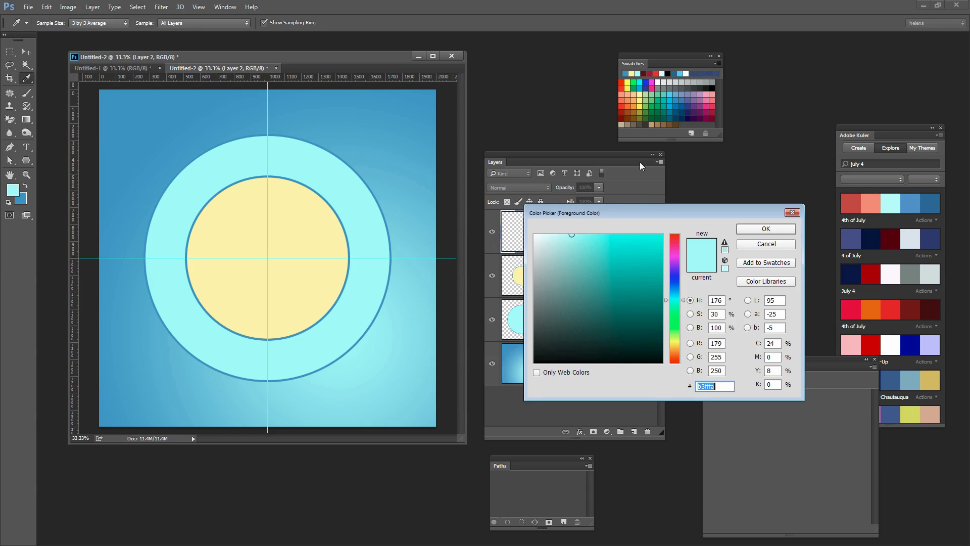
pyautogui.click(642, 97)
pyautogui.click(766, 228)
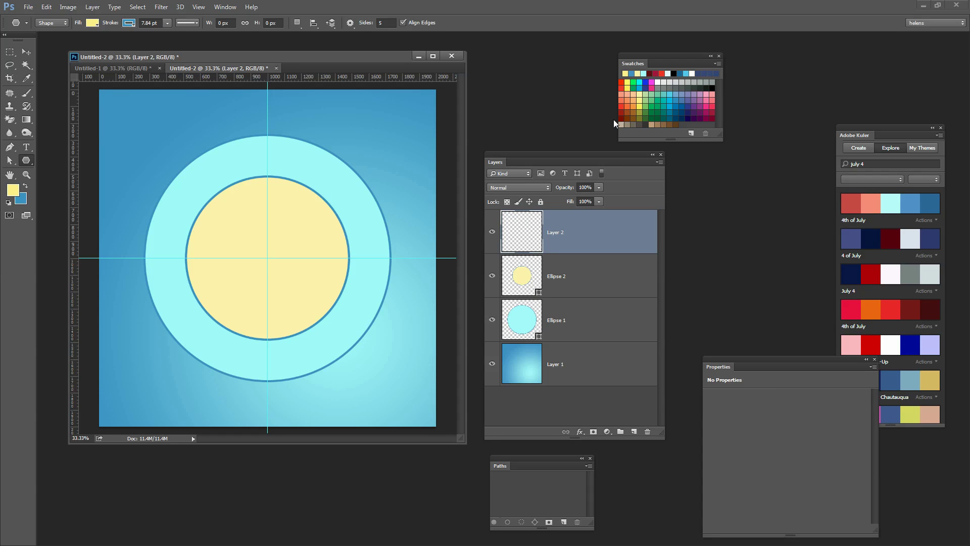
pyautogui.click(711, 118)
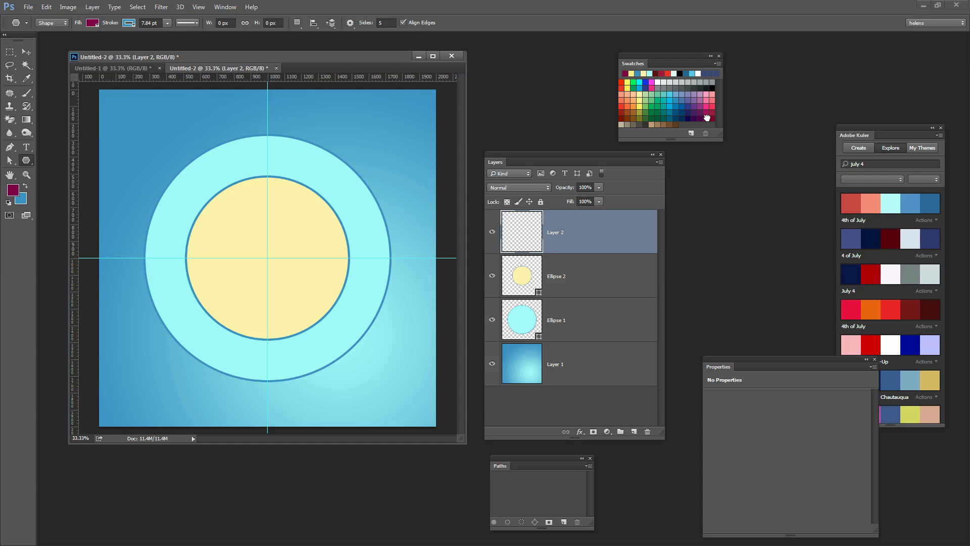
pyautogui.click(134, 27)
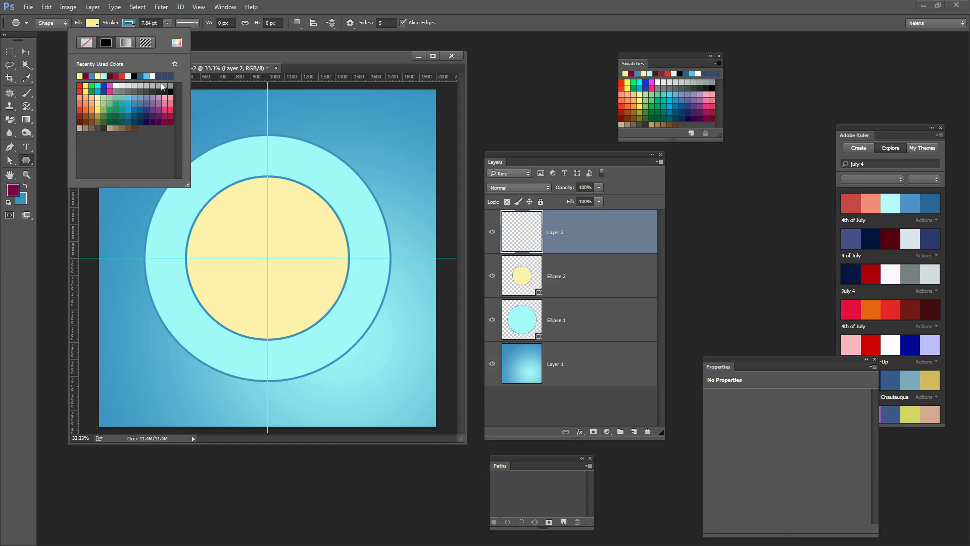
pyautogui.click(165, 122)
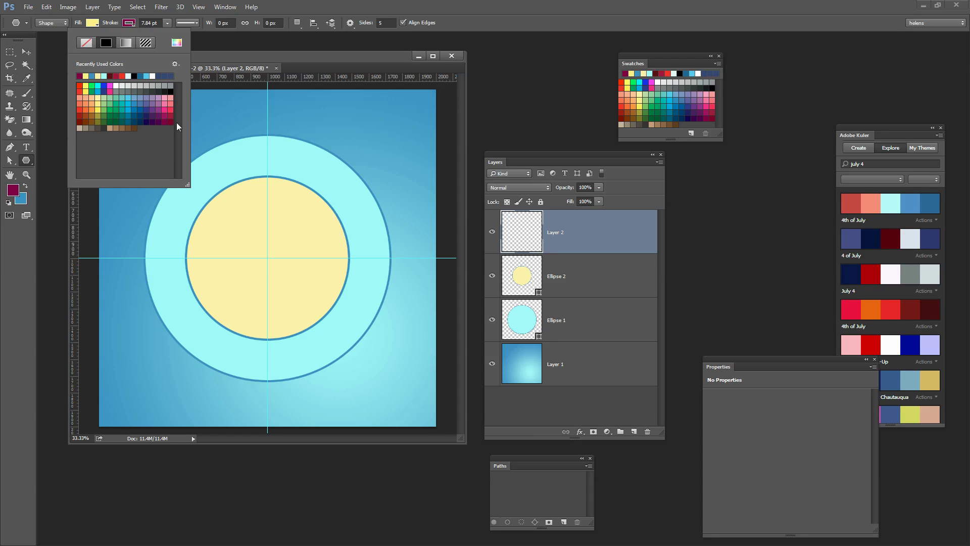
pyautogui.click(230, 60)
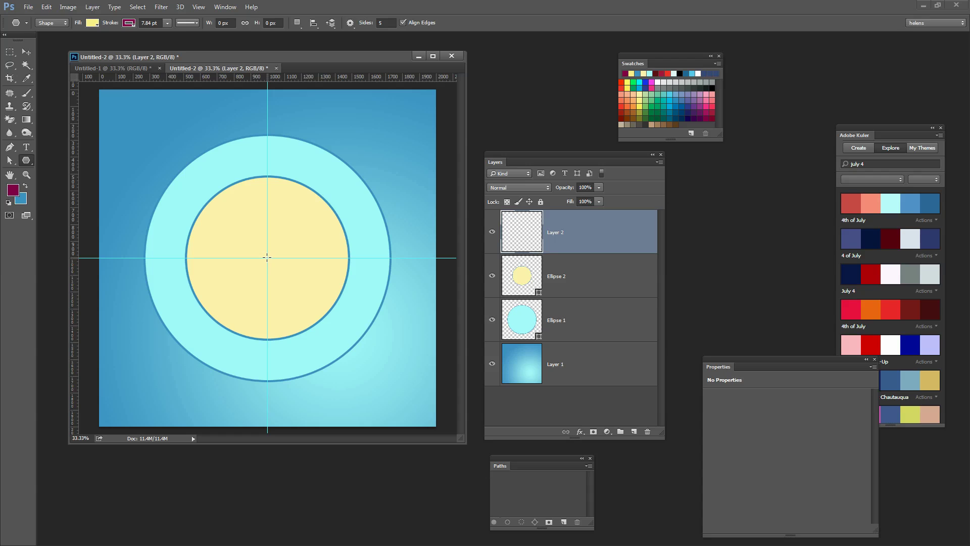
# Step: Draw a star about 756 px wide and 722 px high from the guides' intersection, with a 12.46 pt stroke
pyautogui.moveTo(268, 257); pyautogui.dragTo(203, 238)
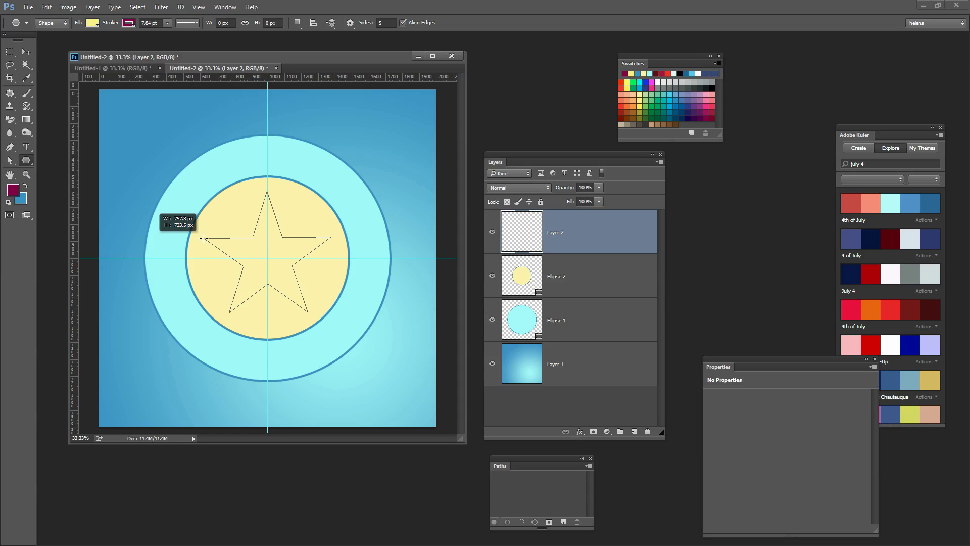
pyautogui.moveTo(203, 238); pyautogui.dragTo(203, 238)
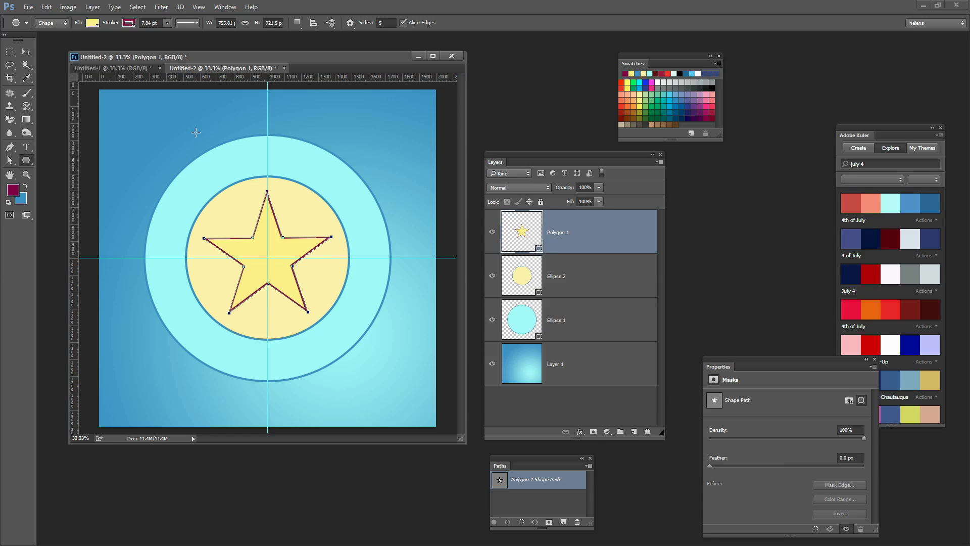
pyautogui.click(167, 23)
pyautogui.moveTo(167, 35); pyautogui.dragTo(171, 37)
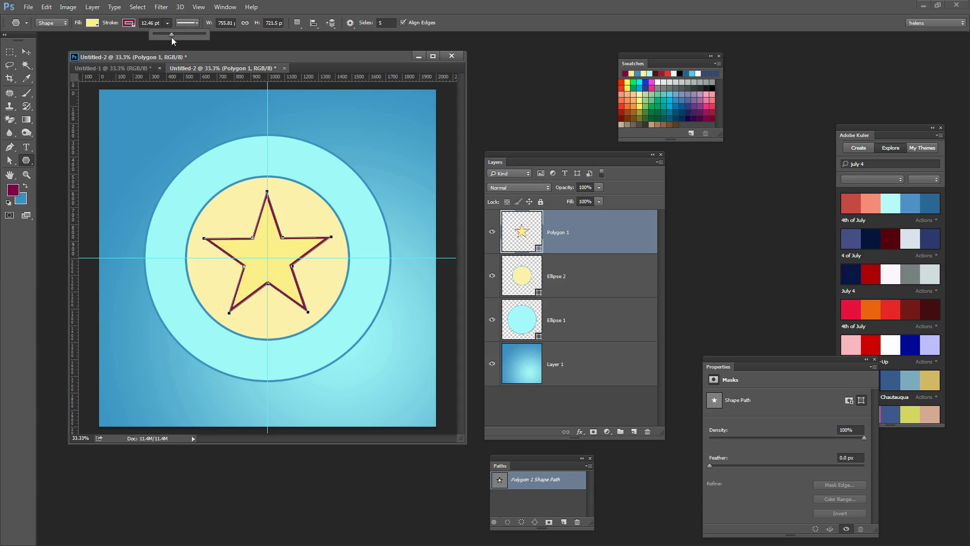
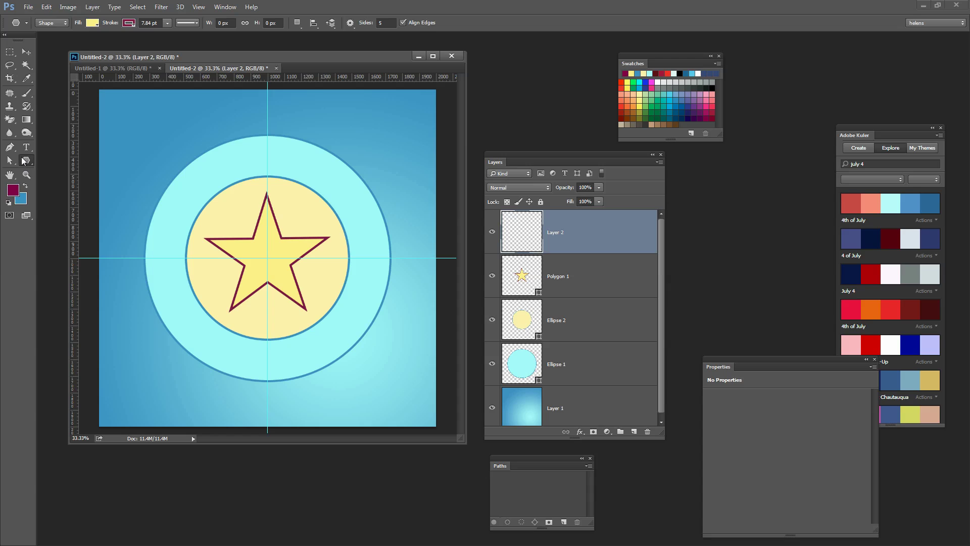
# Step: With the Ellipse tool in Path mode, draw a circular path about 1208 px in diameter, centred on the guides' intersection
pyautogui.click(29, 162)
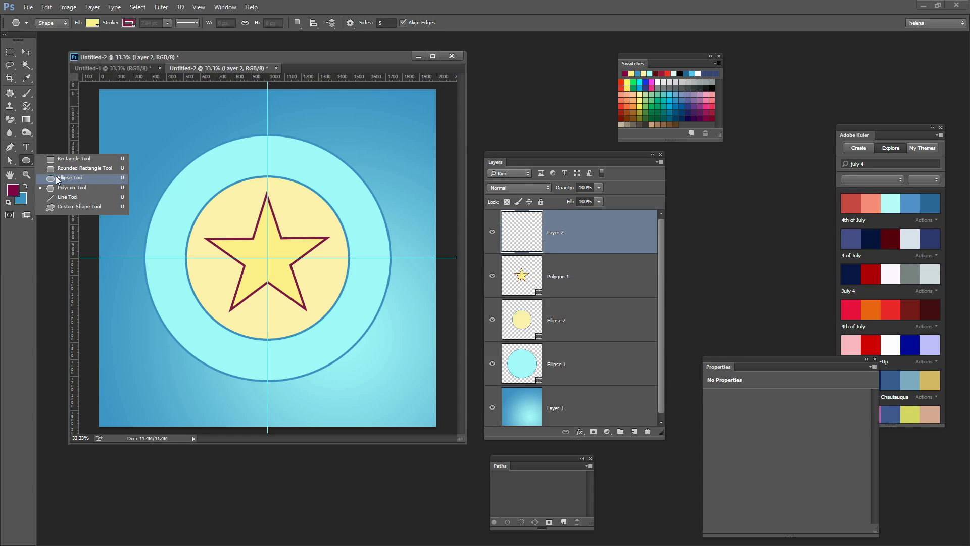
pyautogui.click(68, 177)
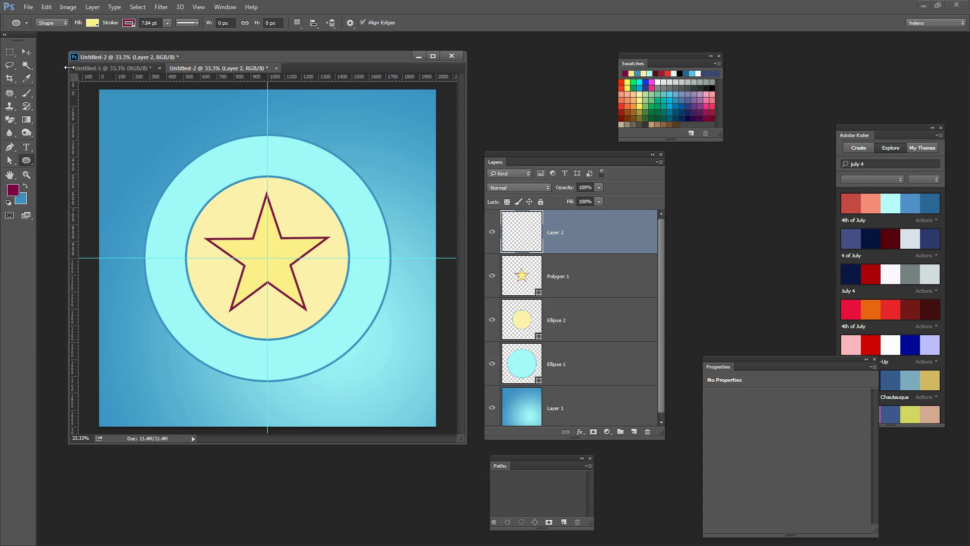
pyautogui.click(53, 23)
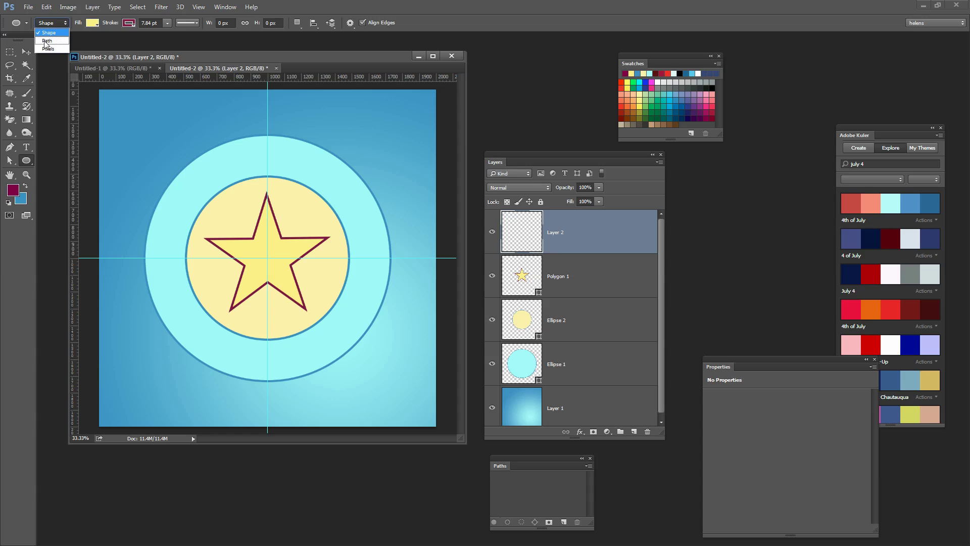
pyautogui.click(48, 41)
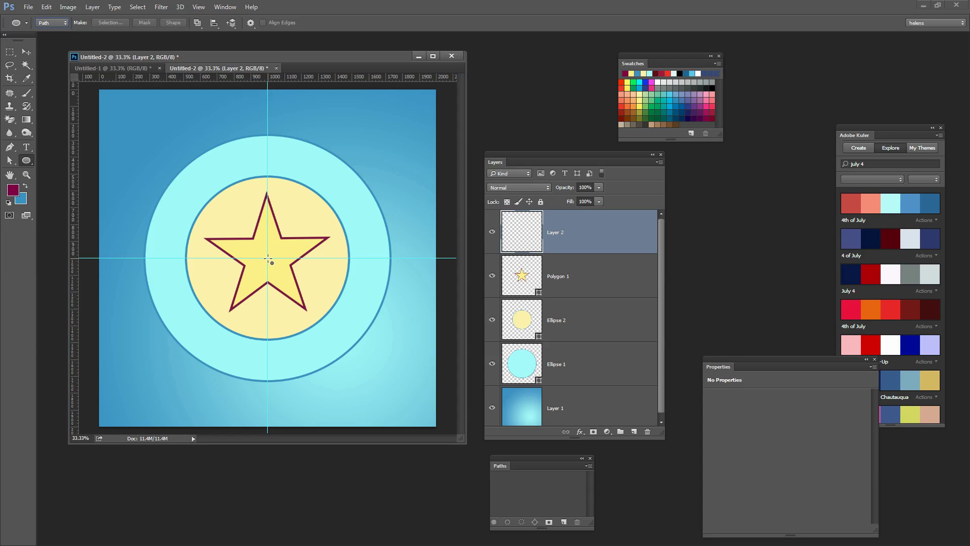
pyautogui.moveTo(268, 258); pyautogui.dragTo(166, 151)
pyautogui.press('shift')
pyautogui.press('alt')
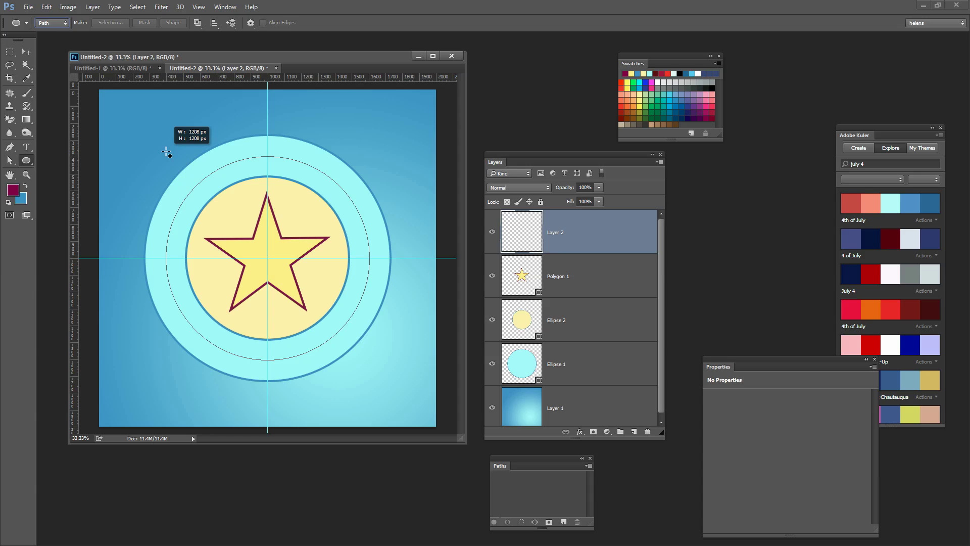
pyautogui.moveTo(166, 151); pyautogui.dragTo(165, 152)
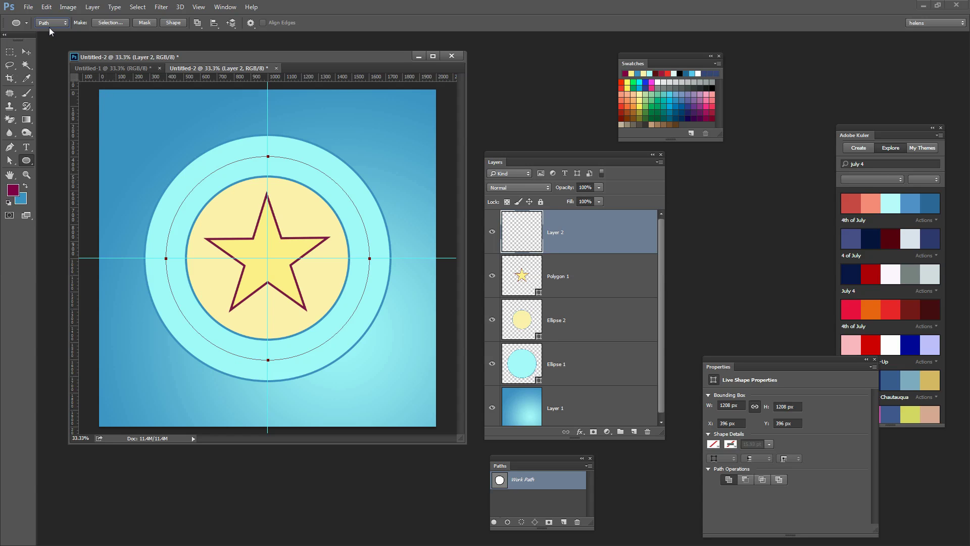
# Step: Create a new 200 x 200 px document with a transparent background
pyautogui.click(28, 9)
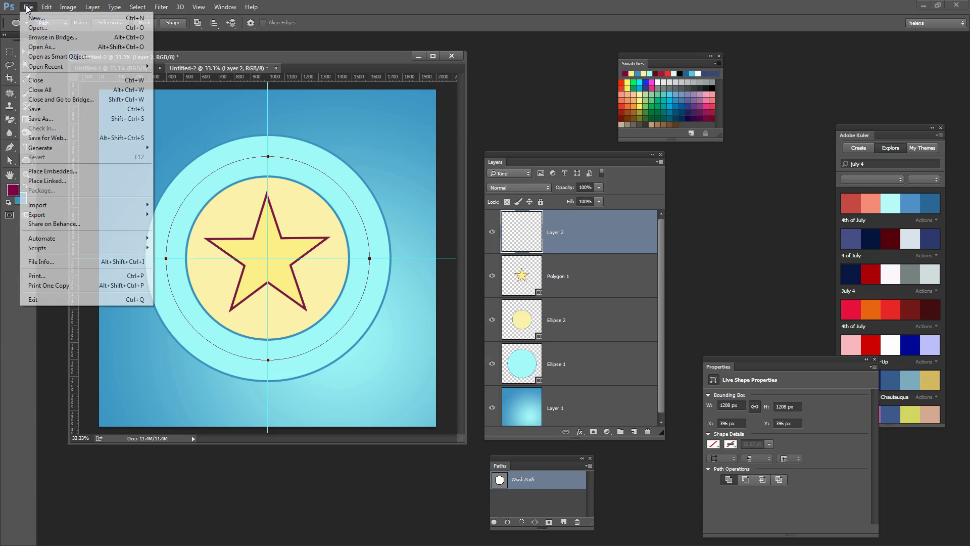
pyautogui.click(45, 23)
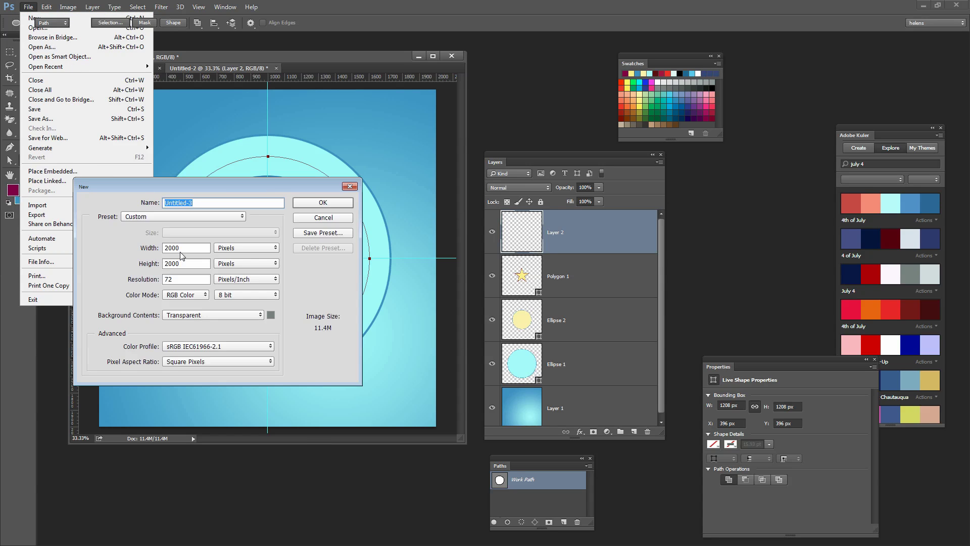
pyautogui.doubleClick(177, 244)
pyautogui.write('200')
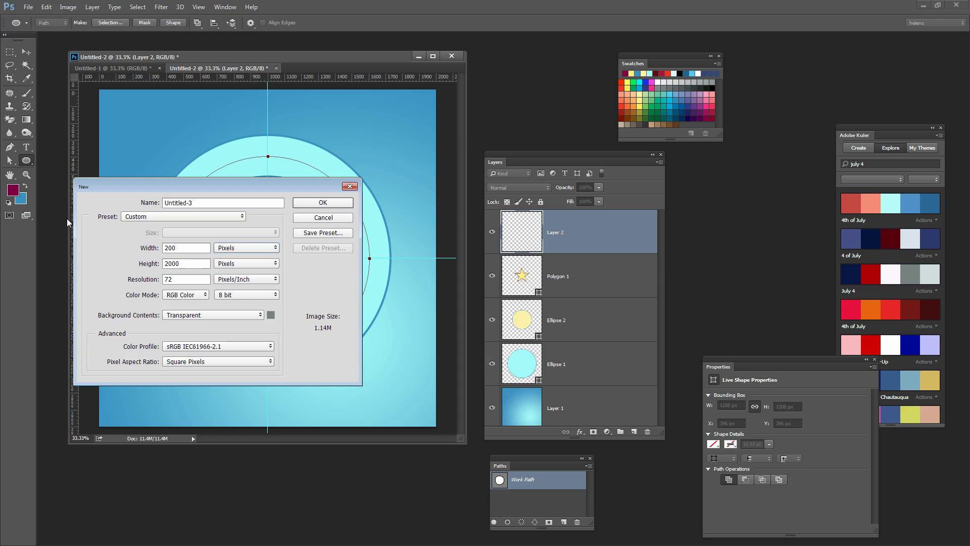
pyautogui.press('Tab')
pyautogui.write('200')
pyautogui.click(310, 203)
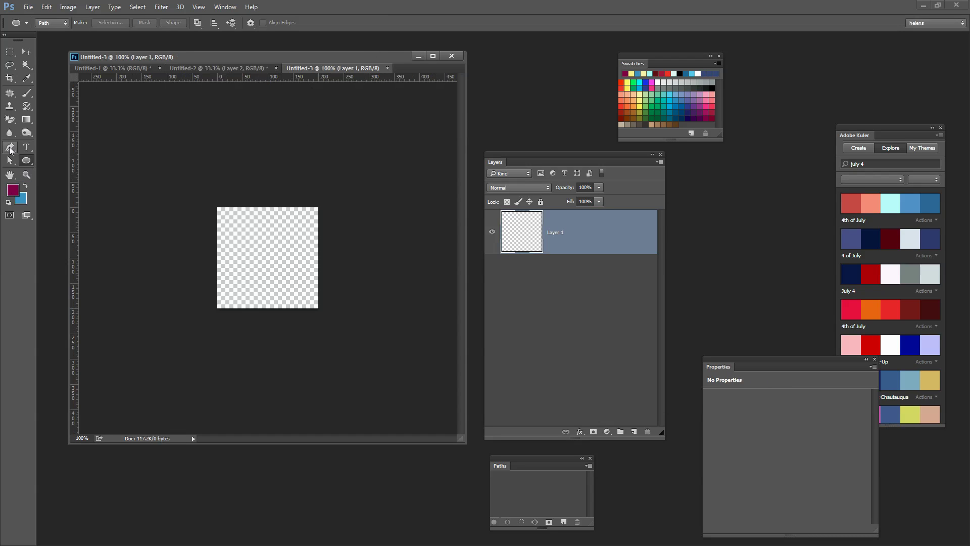
# Step: Magnify the new document to 300% and enlarge its window so the whole canvas fits with a margin
pyautogui.click(26, 175)
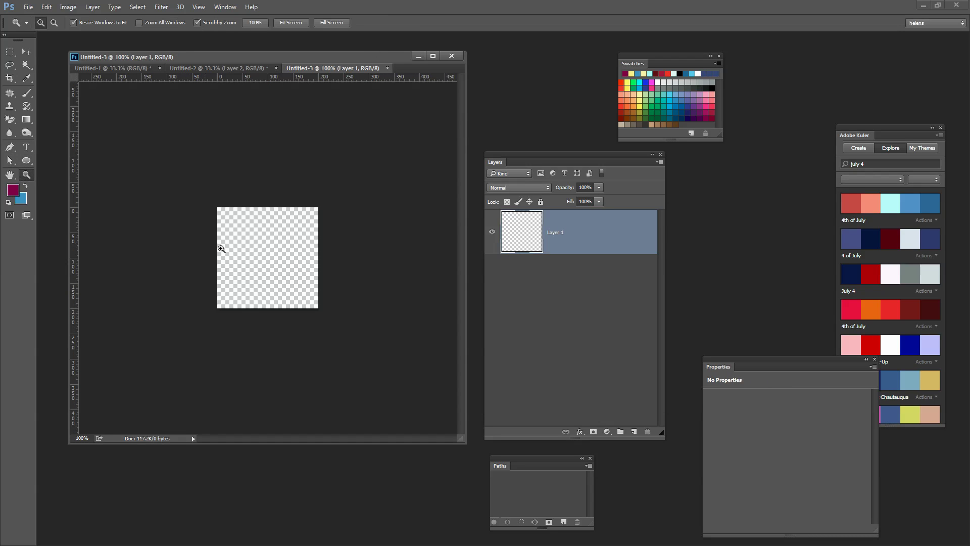
pyautogui.click(252, 253)
pyautogui.click(243, 228)
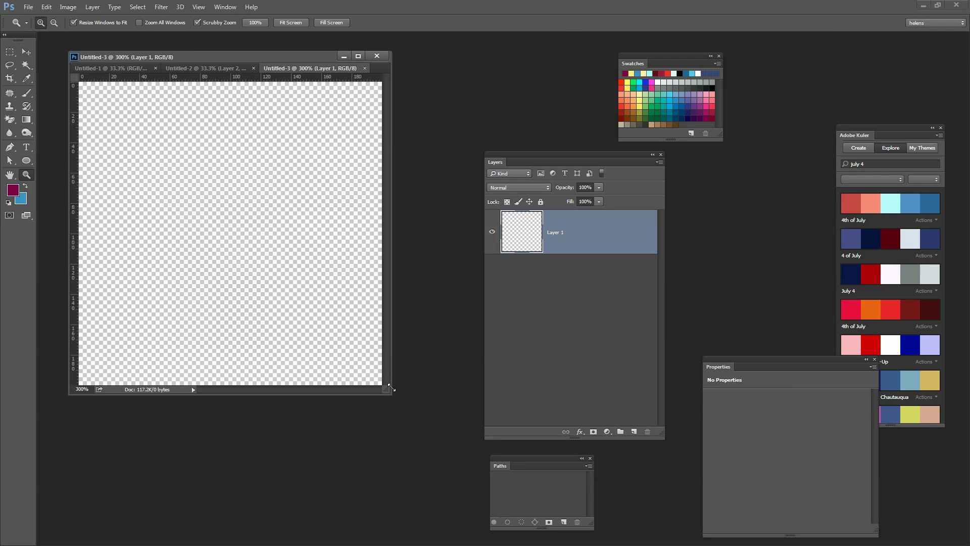
pyautogui.moveTo(387, 391); pyautogui.dragTo(464, 451)
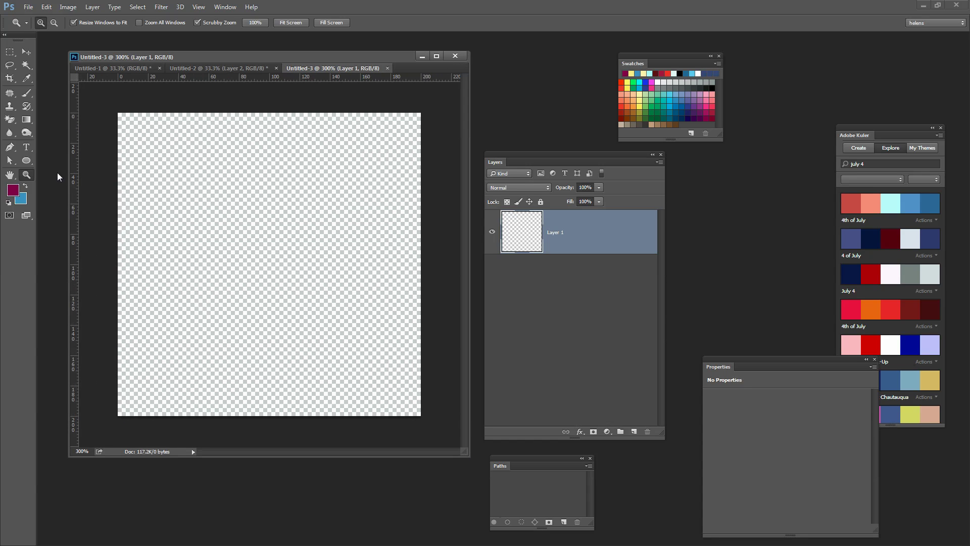
# Step: With the Polygon tool in Pixels mode, draw a filled five-pointed star about 190 px wide, centred on the transparent canvas
pyautogui.click(26, 160)
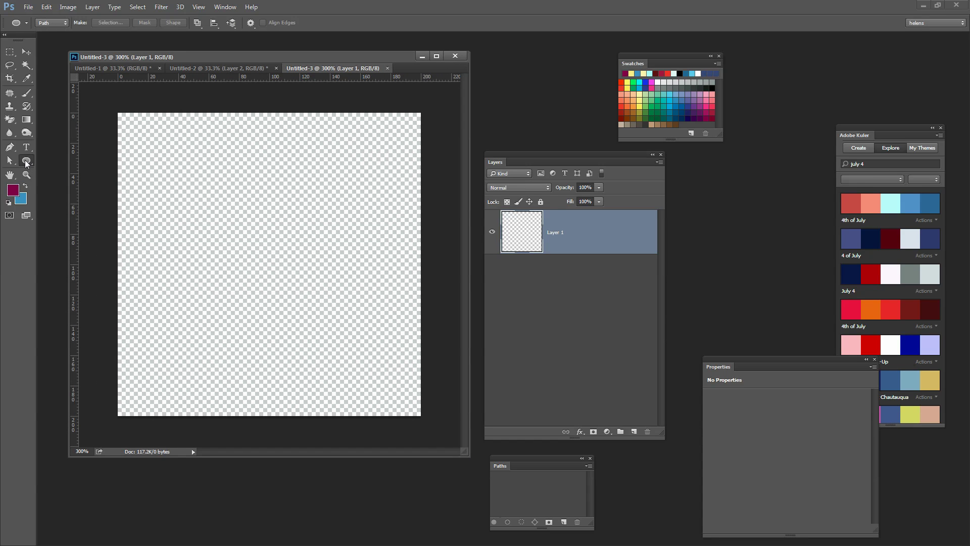
pyautogui.click(61, 24)
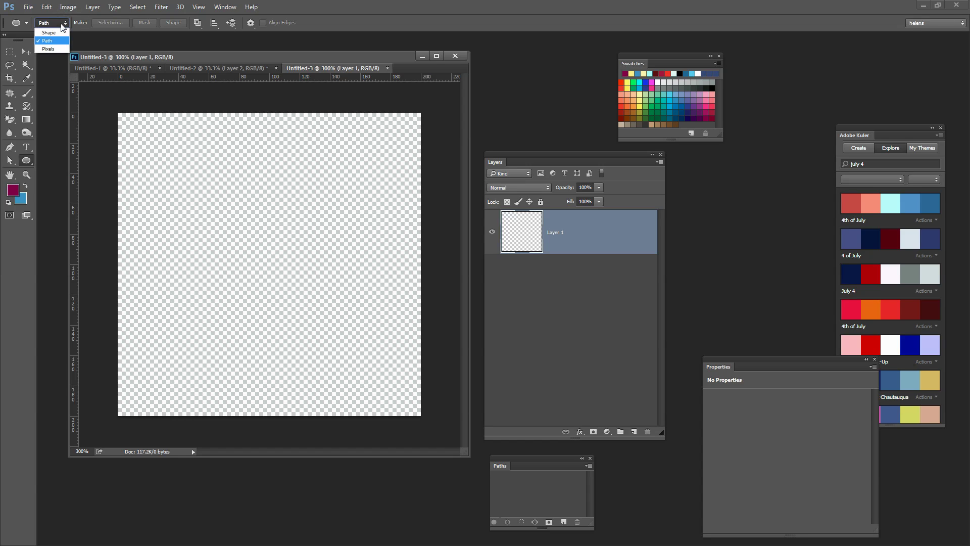
pyautogui.click(47, 49)
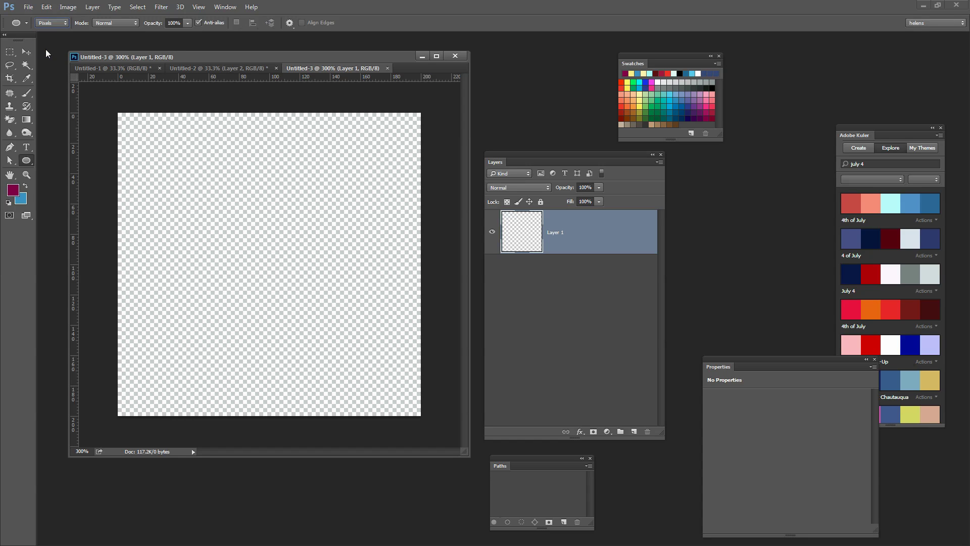
pyautogui.click(29, 164)
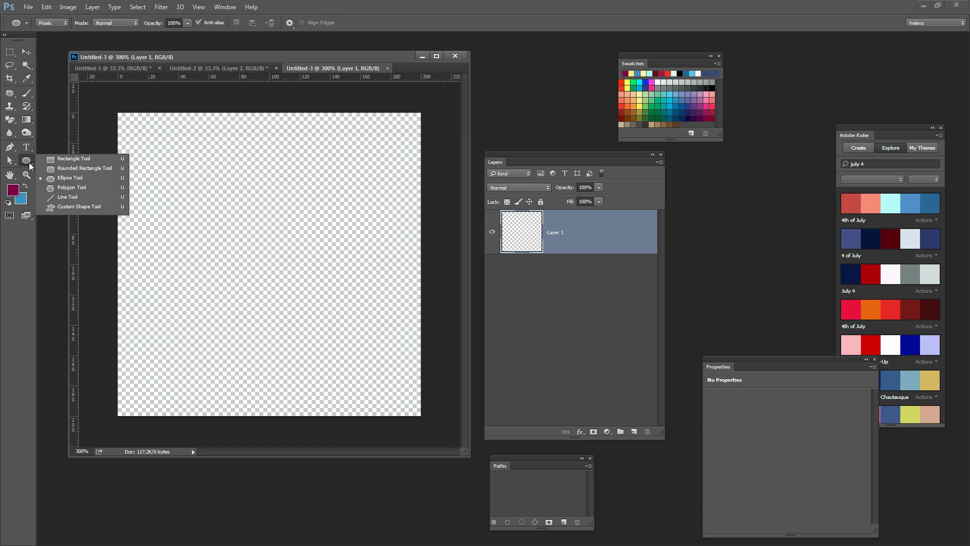
pyautogui.click(65, 188)
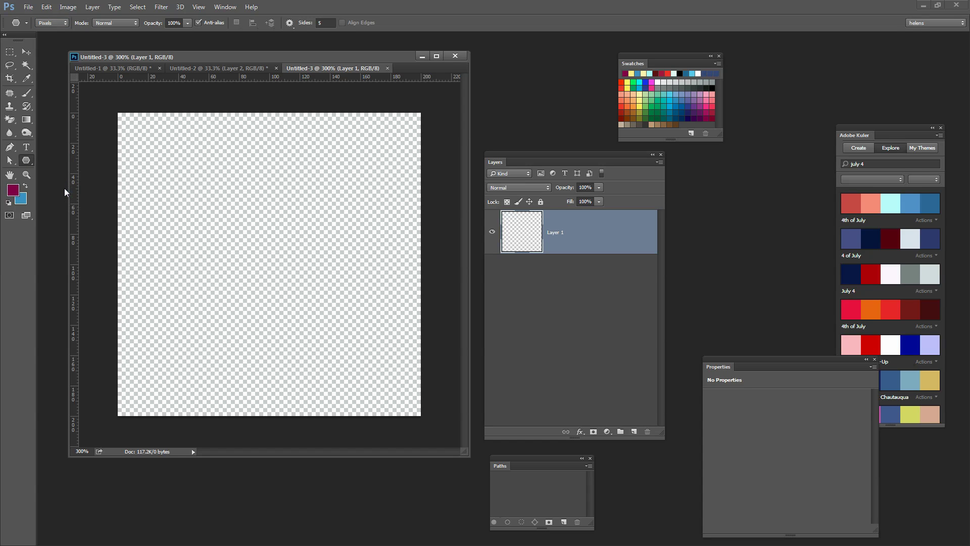
pyautogui.click(292, 25)
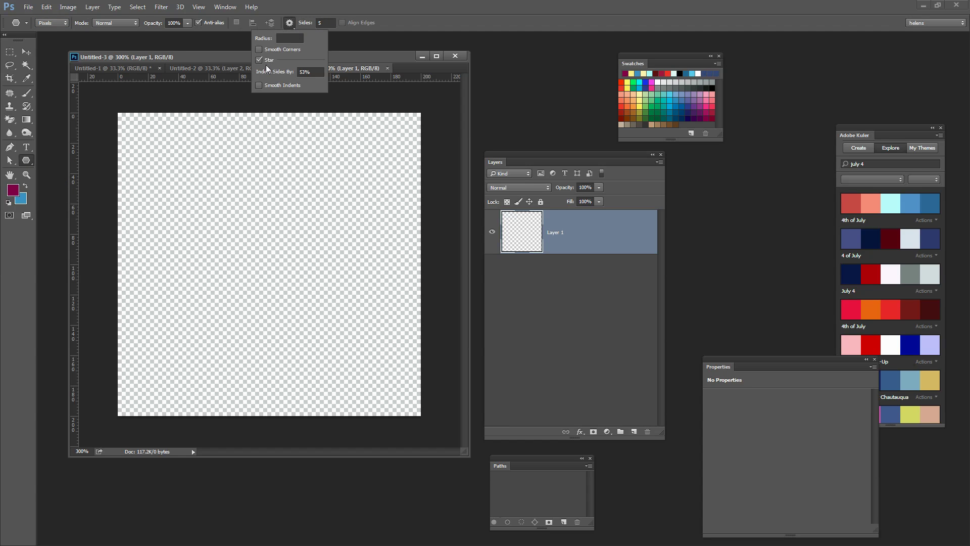
pyautogui.click(197, 58)
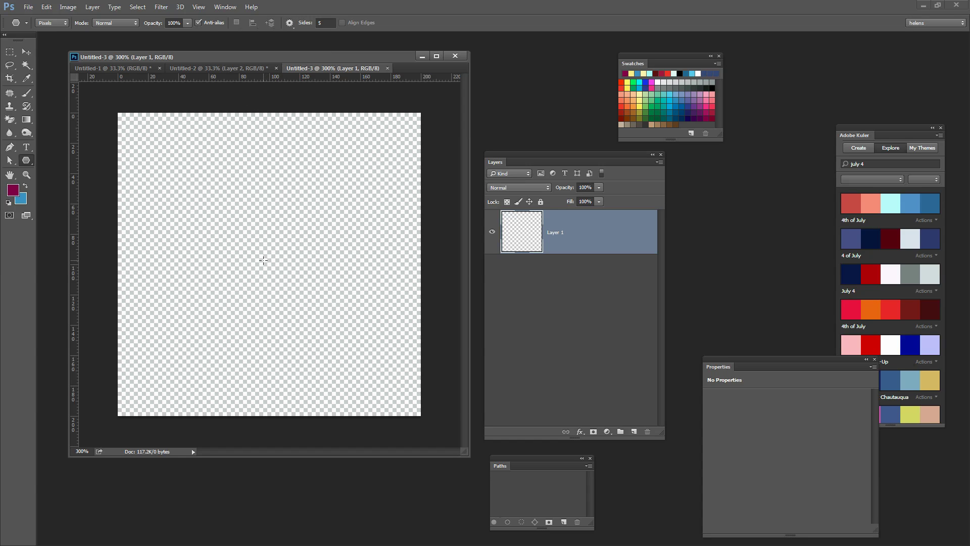
pyautogui.moveTo(264, 260); pyautogui.dragTo(123, 237)
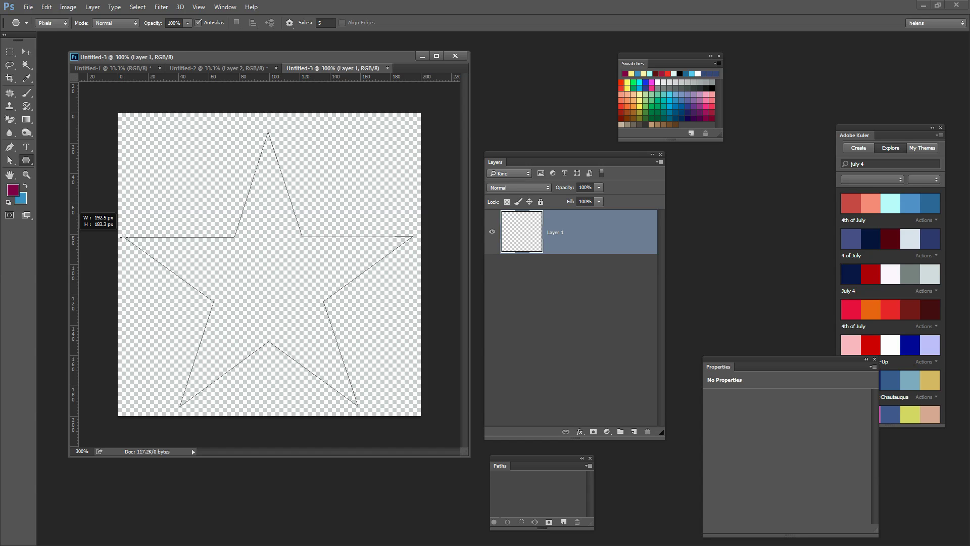
pyautogui.moveTo(124, 237); pyautogui.dragTo(124, 238)
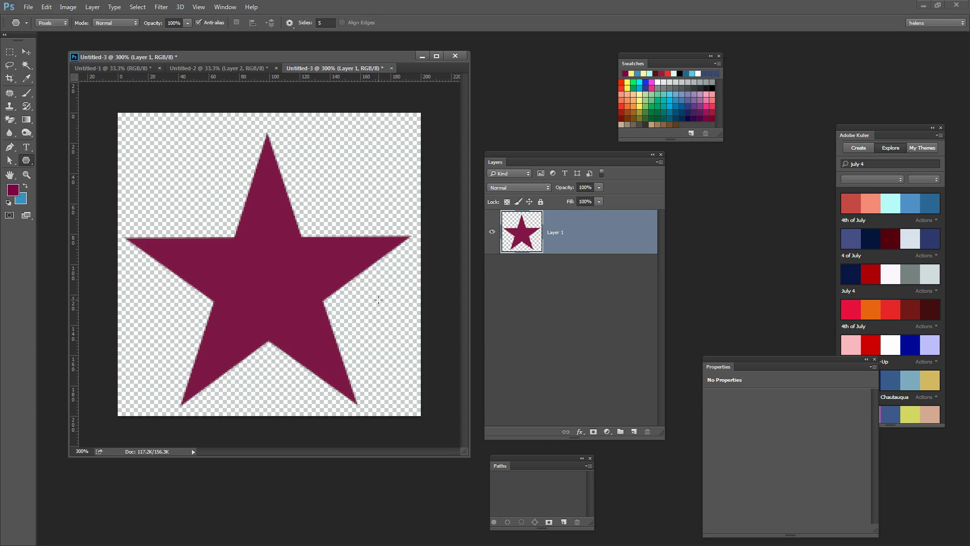
# Step: Select the star's outline, define it as a brush preset named Star2, and close its document without saving
pyautogui.keyDown('ctrl'); pyautogui.click(523, 235); pyautogui.keyUp('ctrl')
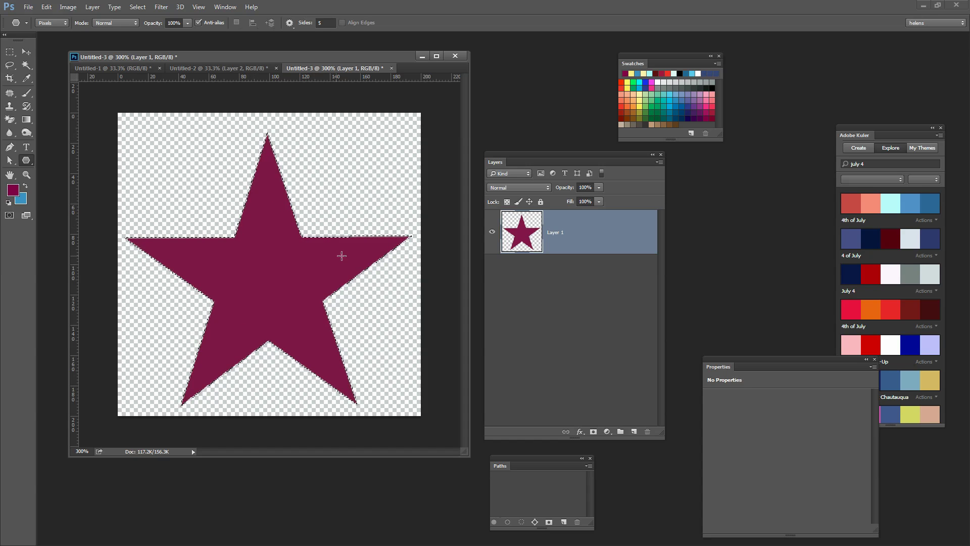
pyautogui.click(46, 7)
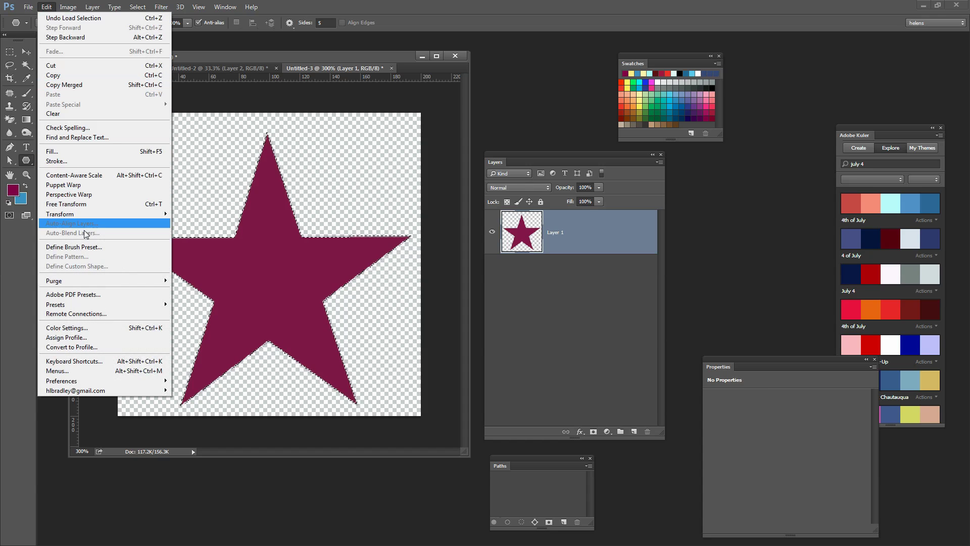
pyautogui.click(93, 248)
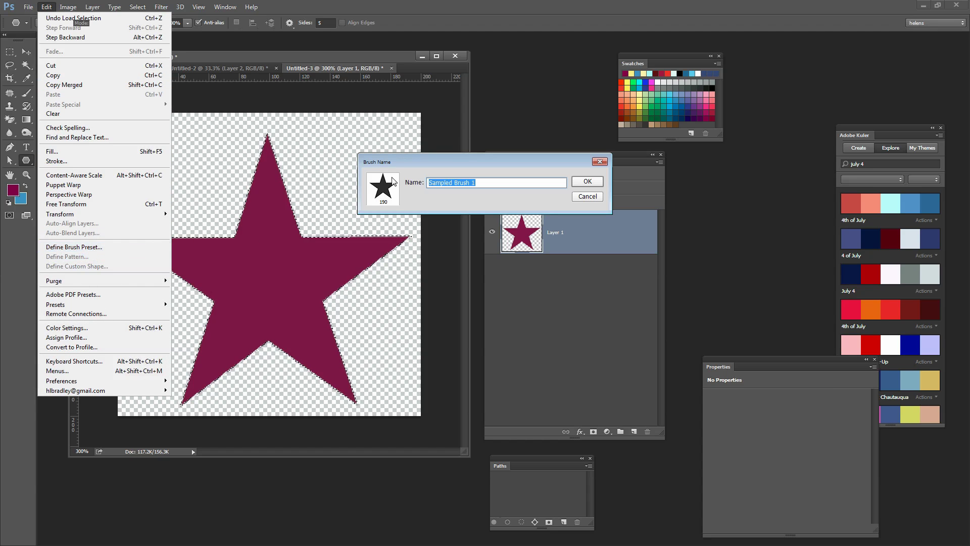
pyautogui.write('S')
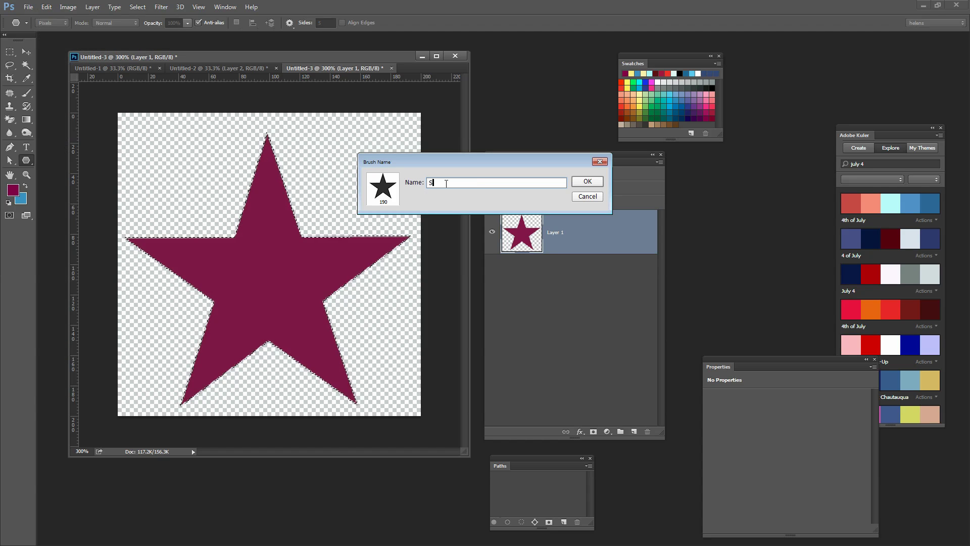
pyautogui.write('tar2')
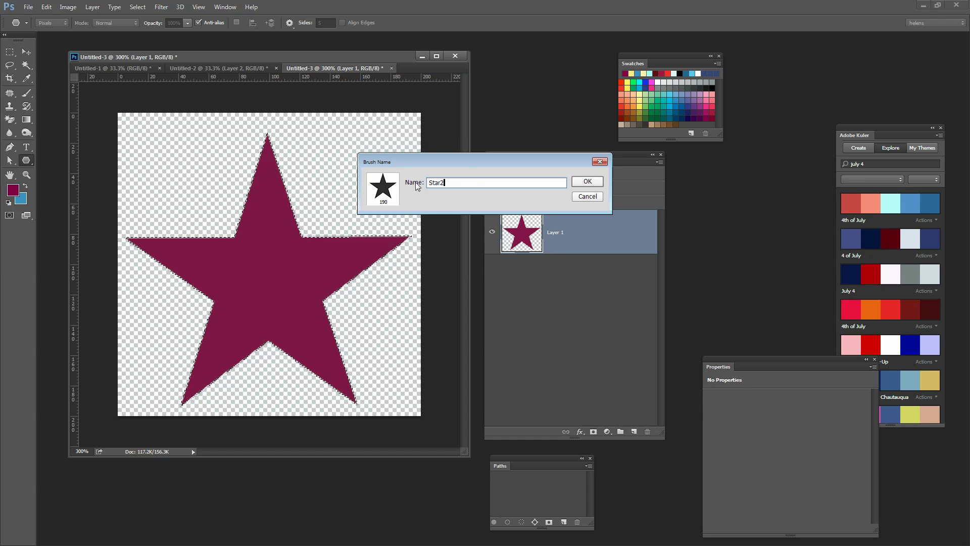
pyautogui.click(586, 180)
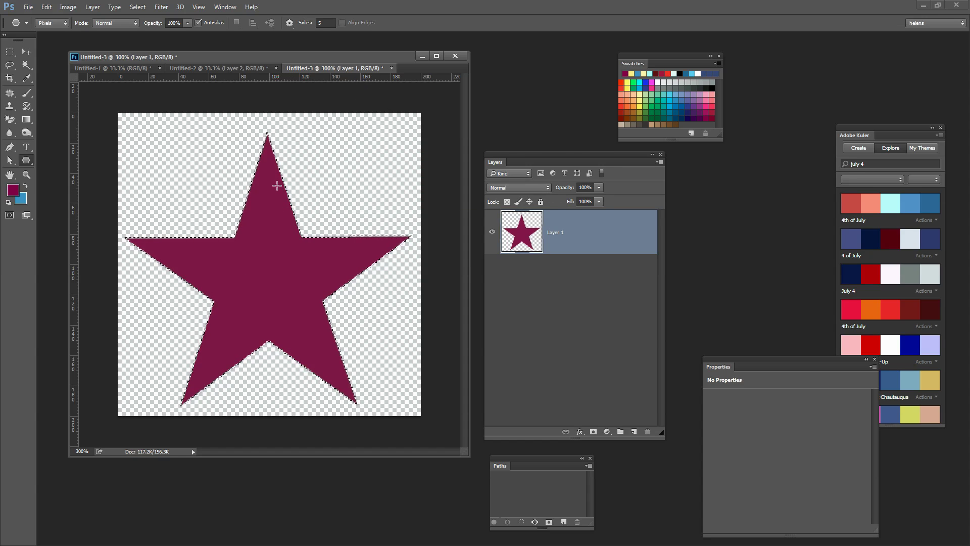
pyautogui.click(392, 68)
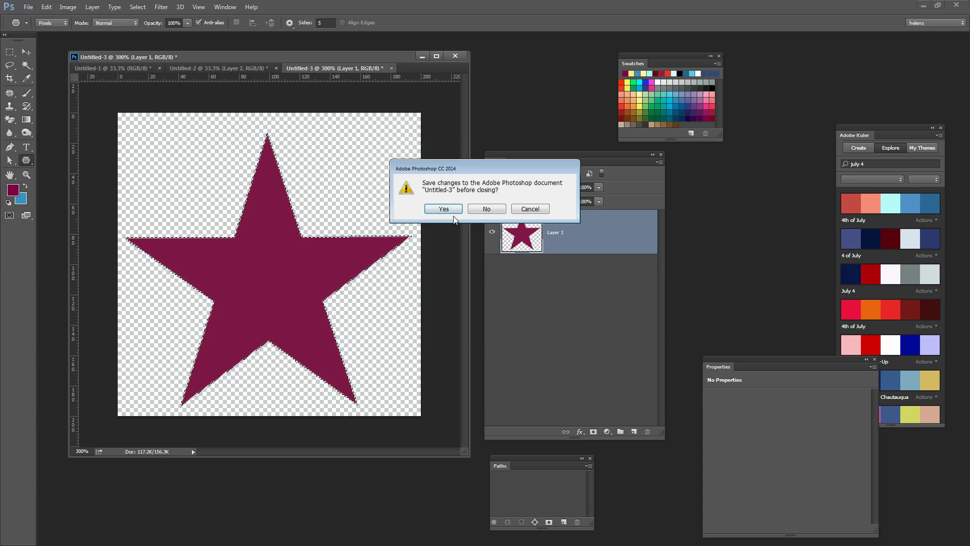
pyautogui.click(485, 210)
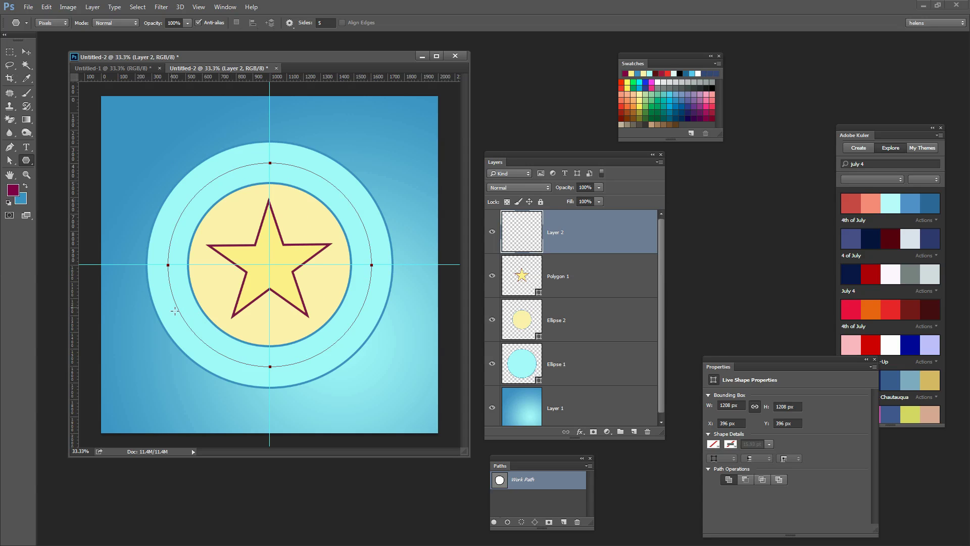
# Step: With the 190 px star tip active in the Brush tool, set the brush spacing to 162%
pyautogui.click(27, 95)
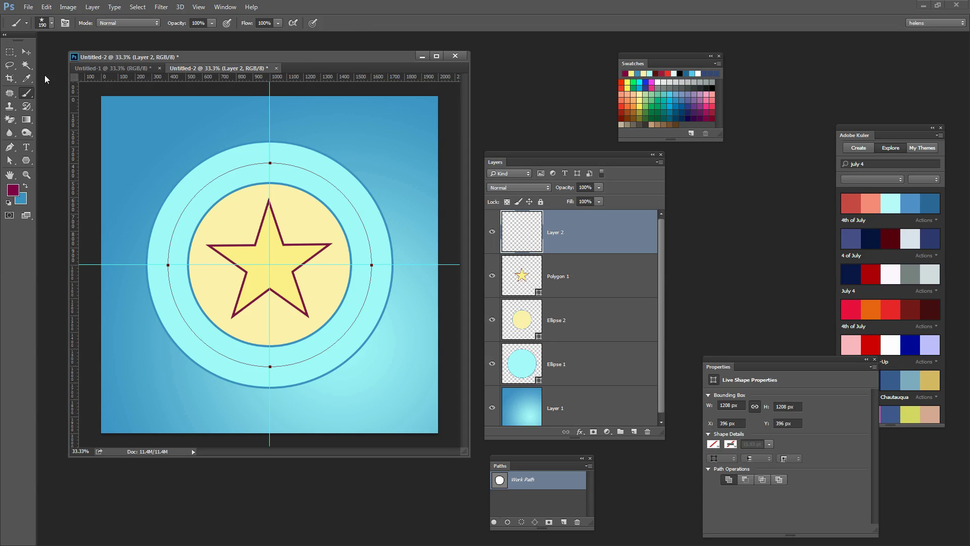
pyautogui.click(51, 22)
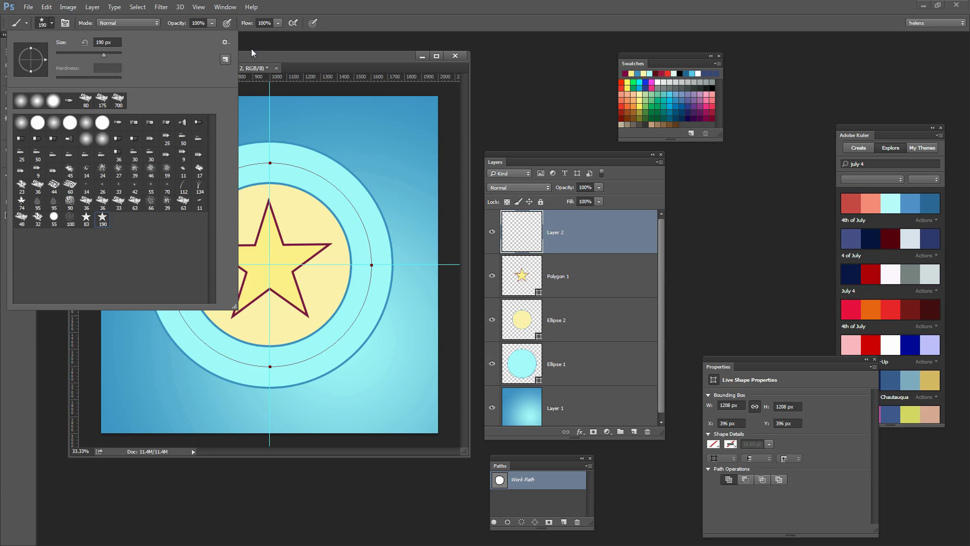
pyautogui.click(304, 4)
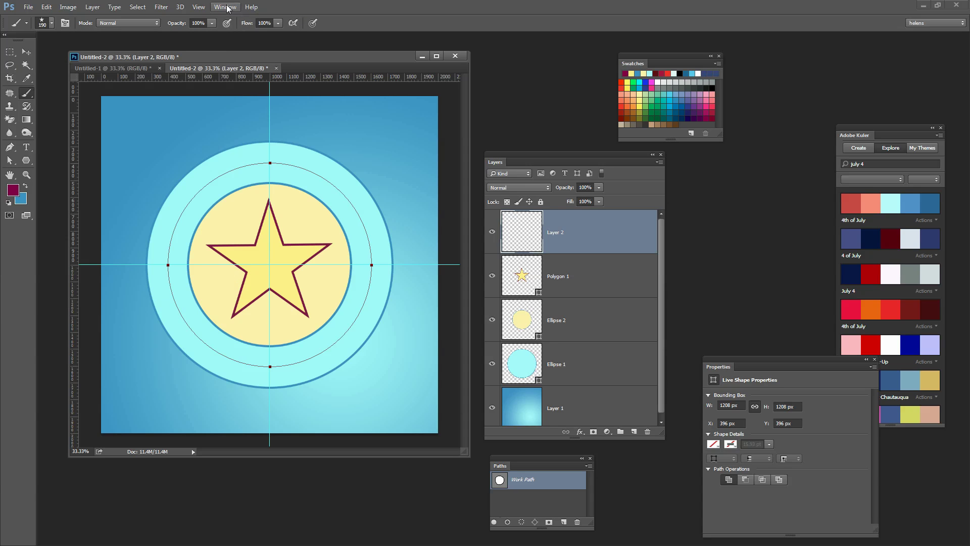
pyautogui.click(225, 7)
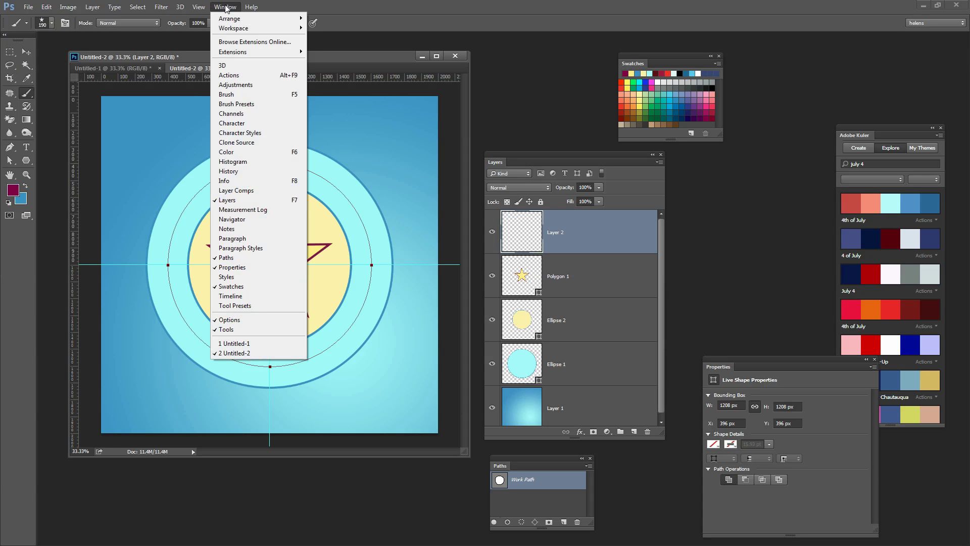
pyautogui.click(224, 95)
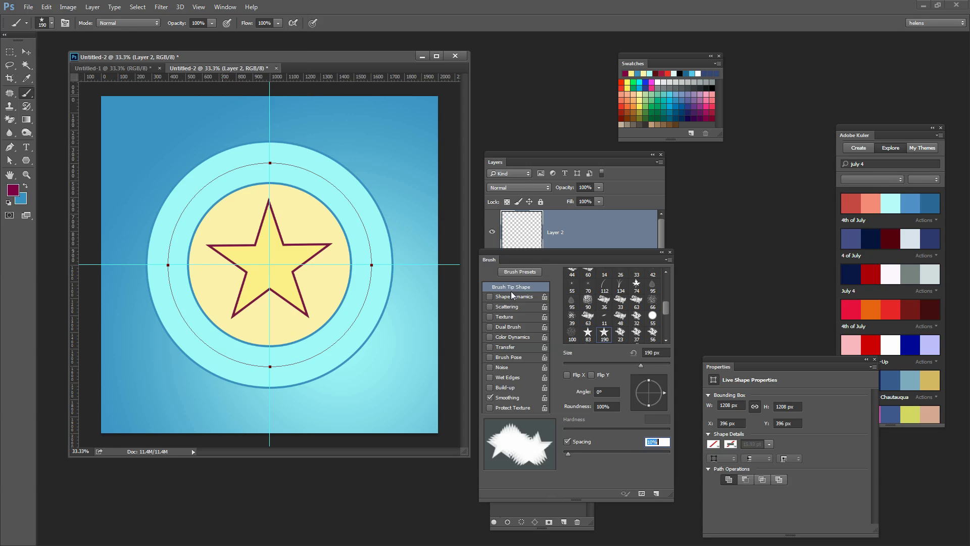
pyautogui.moveTo(515, 253)
pyautogui.mouseDown()
pyautogui.moveTo(422, 175)
pyautogui.moveTo(398, 114)
pyautogui.mouseUp()
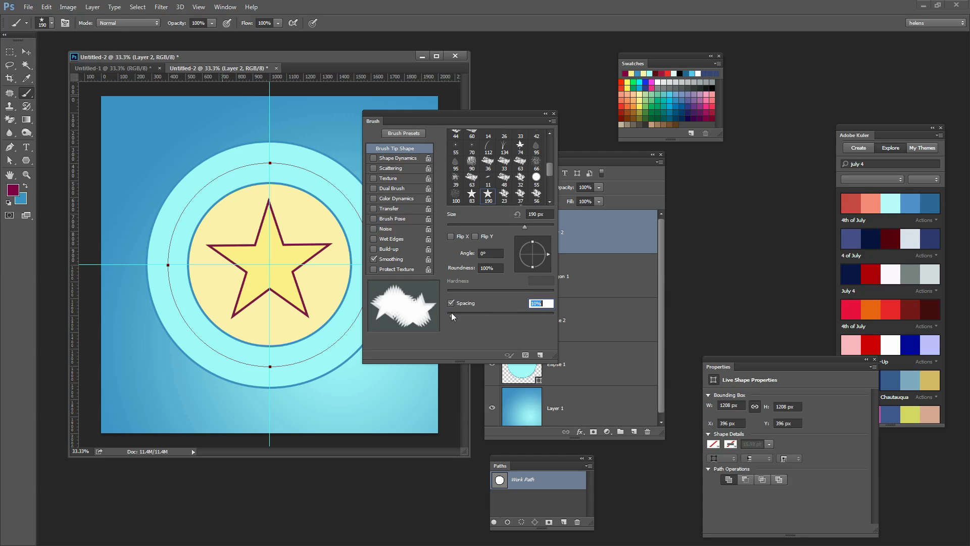
pyautogui.moveTo(449, 314)
pyautogui.mouseDown()
pyautogui.moveTo(526, 307)
pyautogui.moveTo(516, 307)
pyautogui.mouseUp()
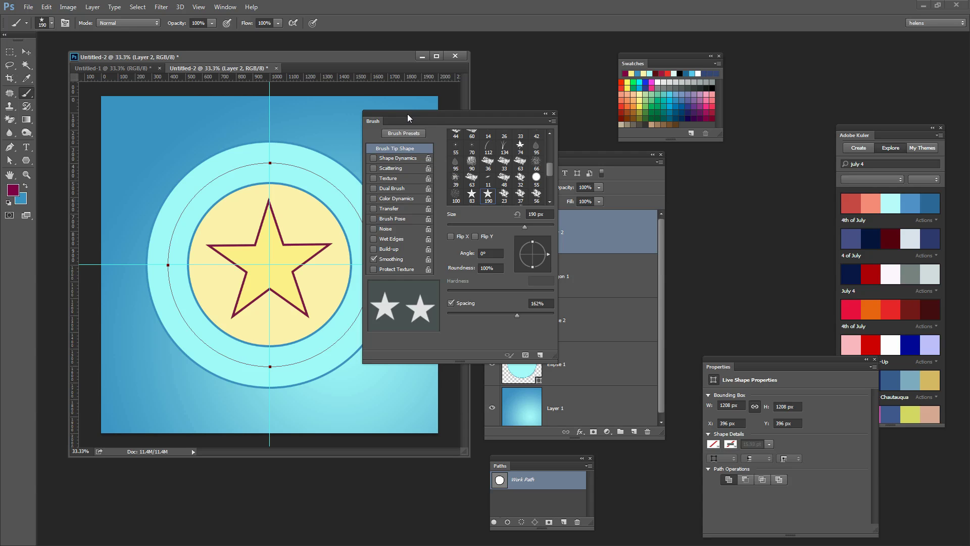
pyautogui.moveTo(408, 114)
pyautogui.mouseDown()
pyautogui.moveTo(597, 166)
pyautogui.moveTo(678, 159)
pyautogui.mouseUp()
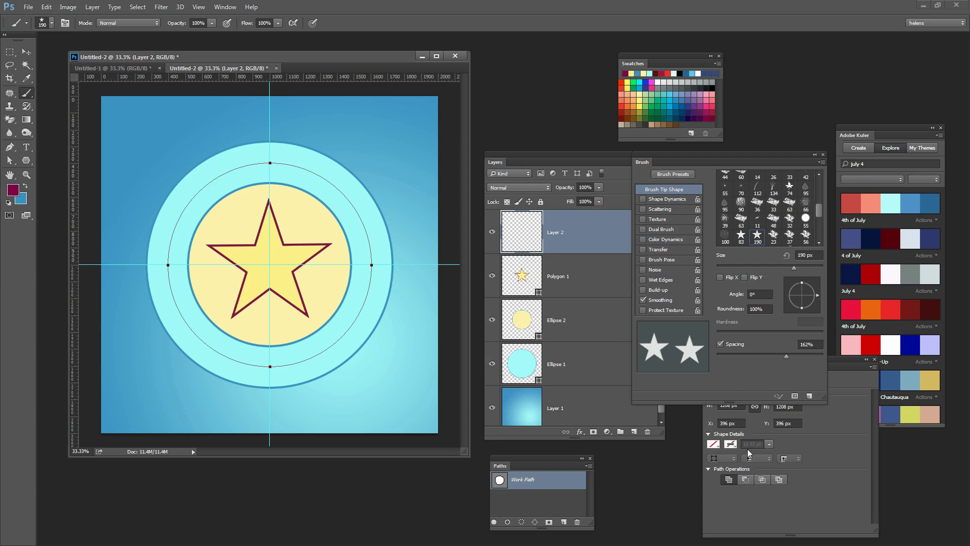
# Step: Try to stroke the circular work path on Layer 2 with the star brush, and undo the stroke
pyautogui.moveTo(514, 459); pyautogui.dragTo(442, 114)
pyautogui.click(225, 7)
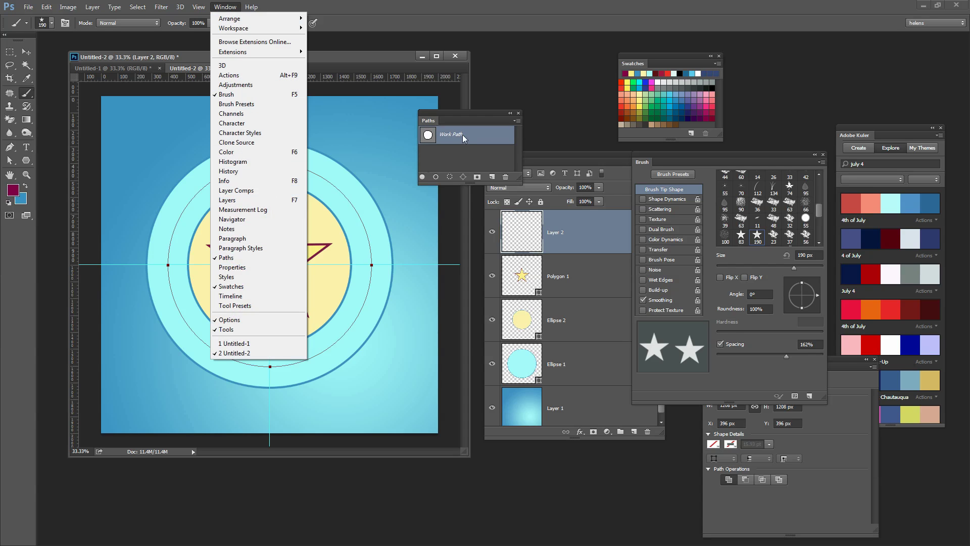
pyautogui.click(420, 139)
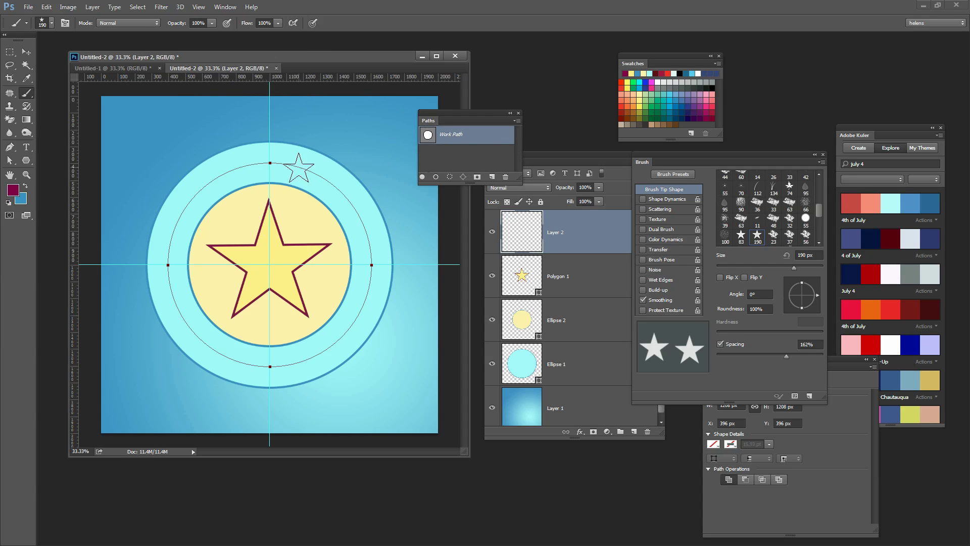
pyautogui.click(435, 177)
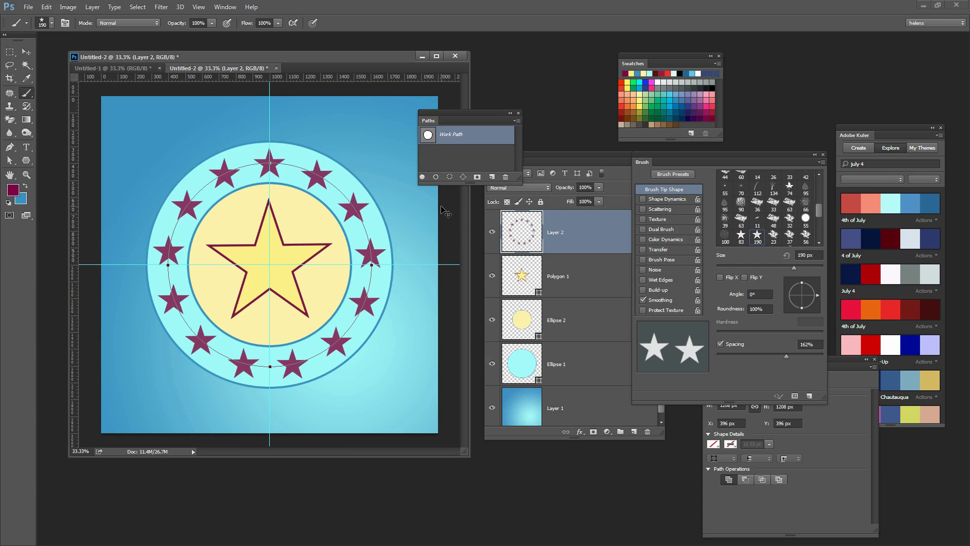
pyautogui.hotkey('ctrl', 'z')
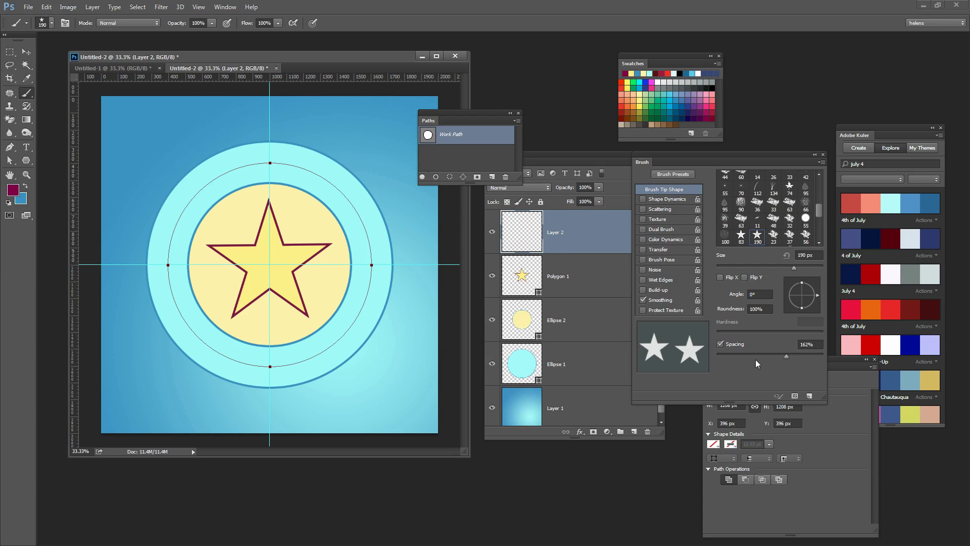
# Step: Try to stroke the circular work path on Layer 2 with the star brush at 160% spacing, and undo the stroke
pyautogui.click(814, 343)
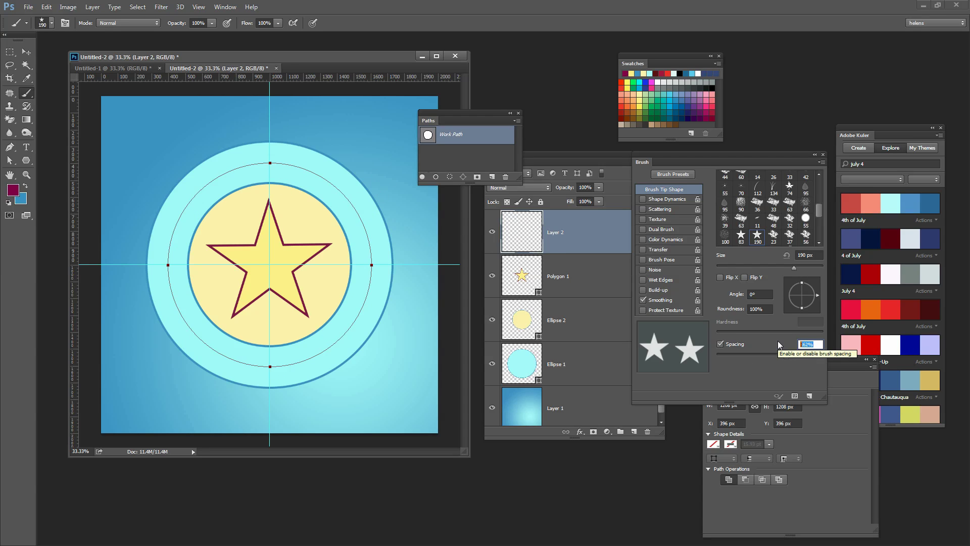
pyautogui.write('160')
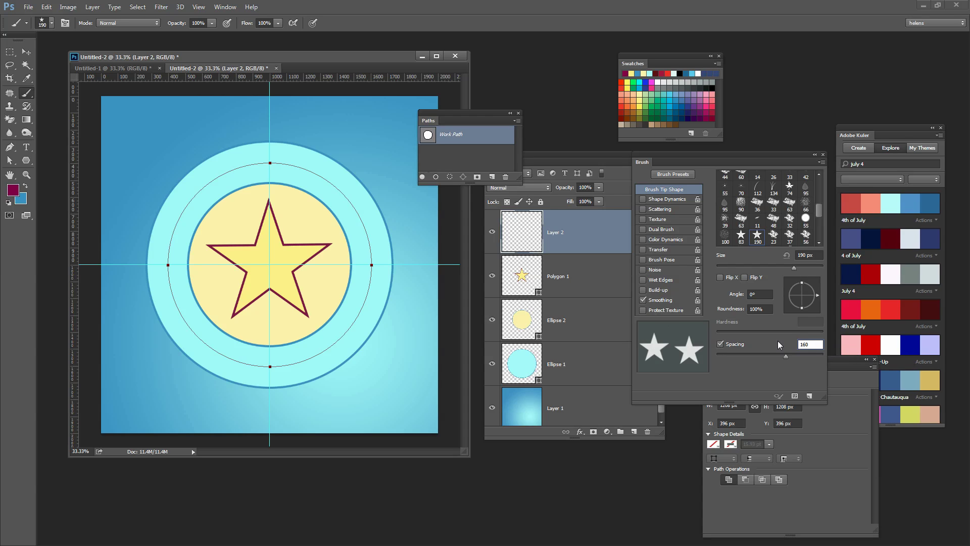
pyautogui.press('Return')
pyautogui.click(435, 176)
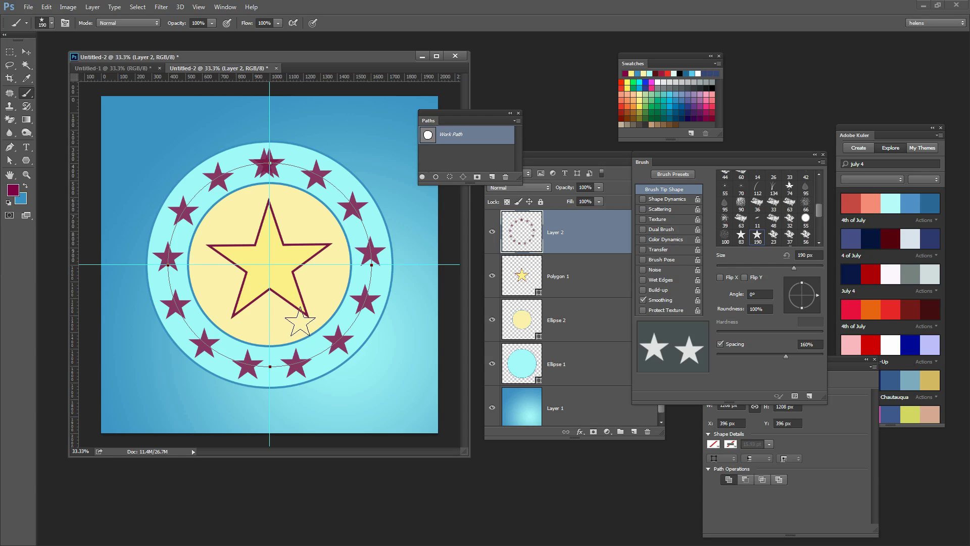
pyautogui.click(46, 7)
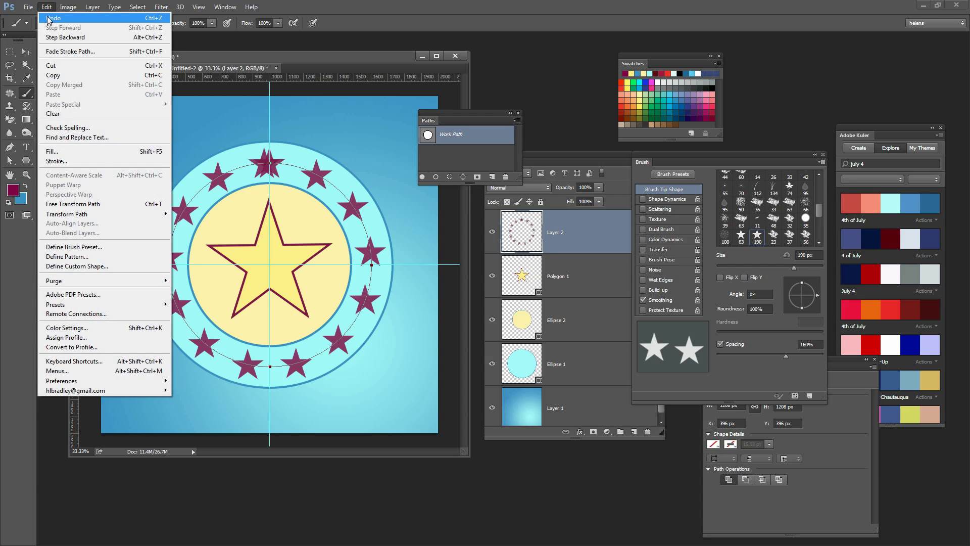
pyautogui.click(50, 19)
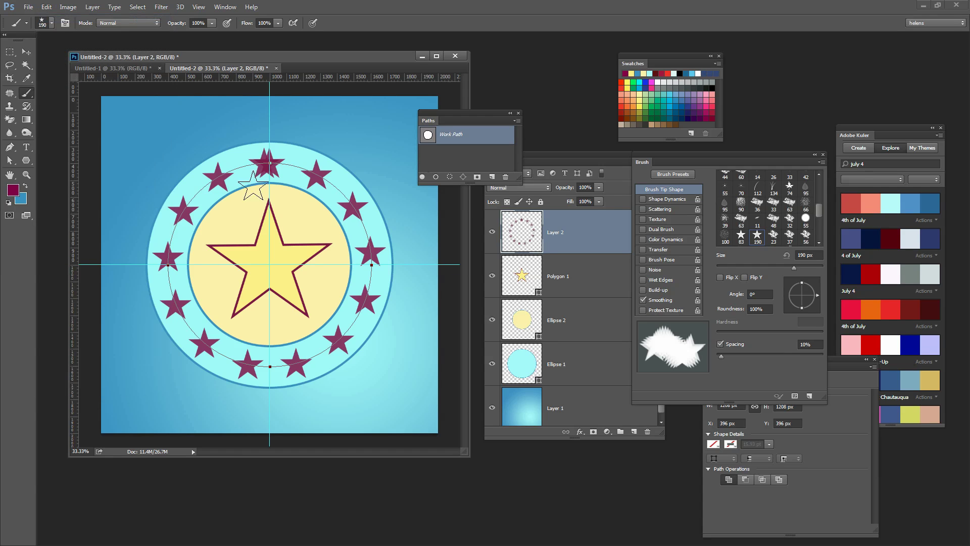
pyautogui.click(46, 7)
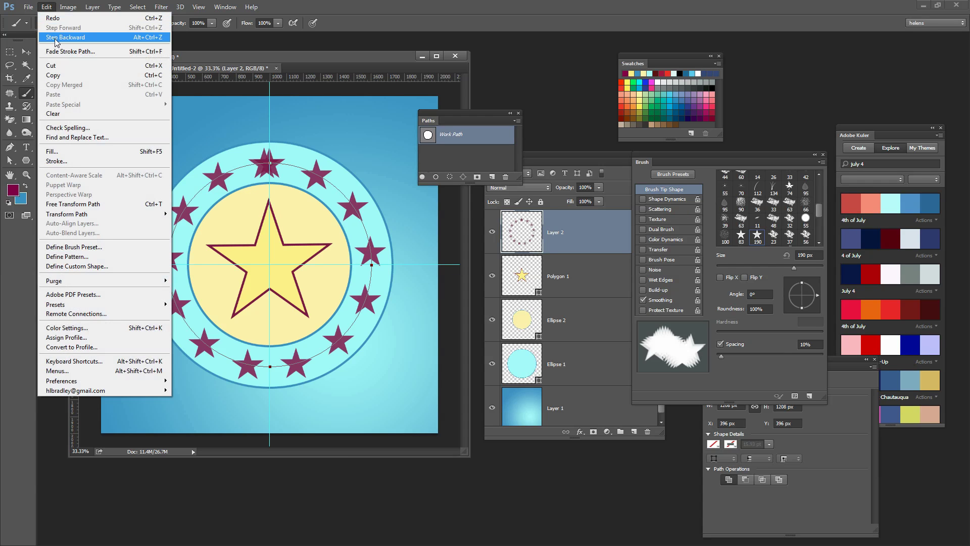
pyautogui.click(55, 39)
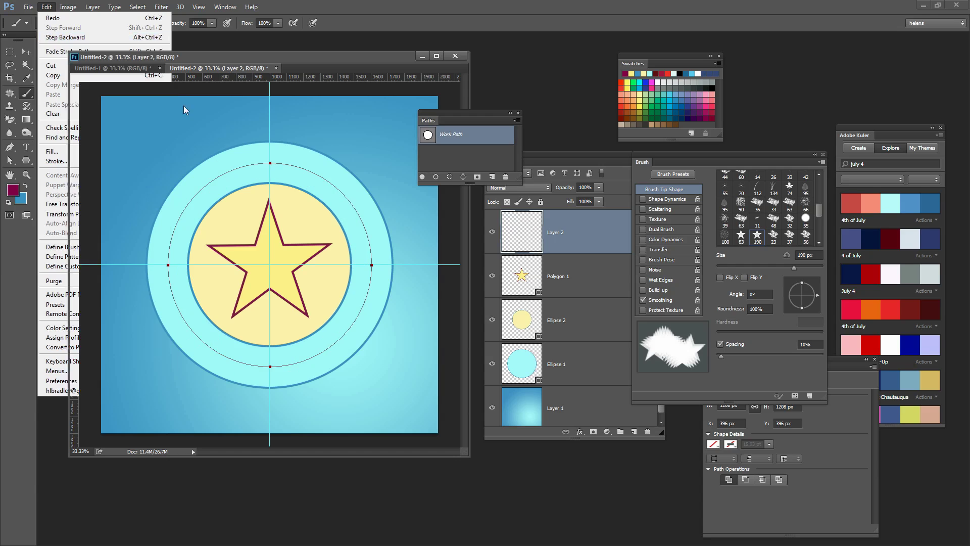
# Step: Set the star brush spacing to 160% again and stroke the circular work path on Layer 2
pyautogui.click(815, 344)
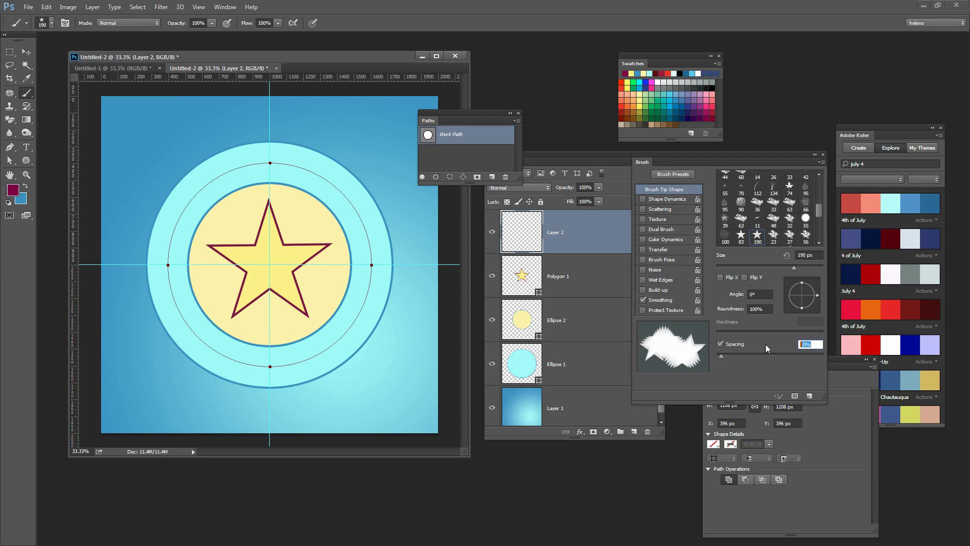
pyautogui.write('16')
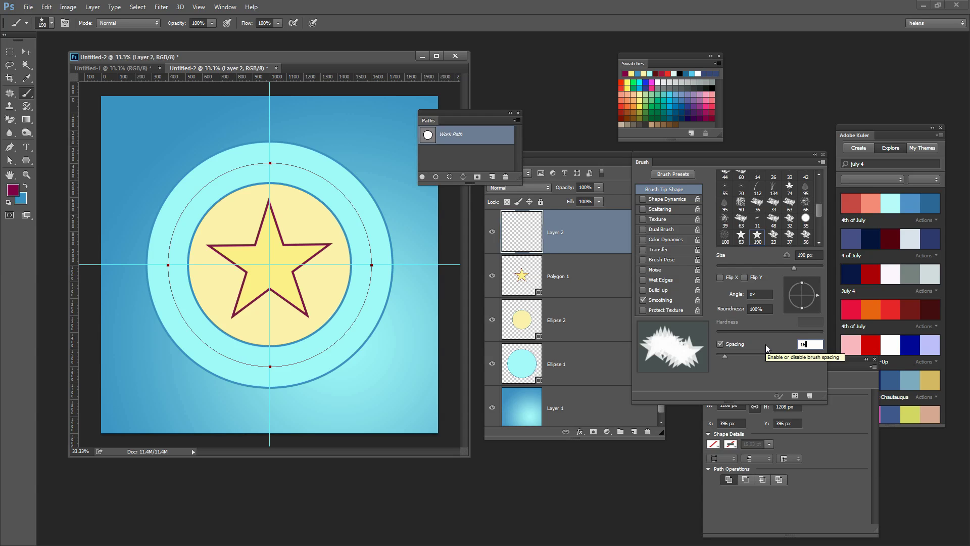
pyautogui.write('0')
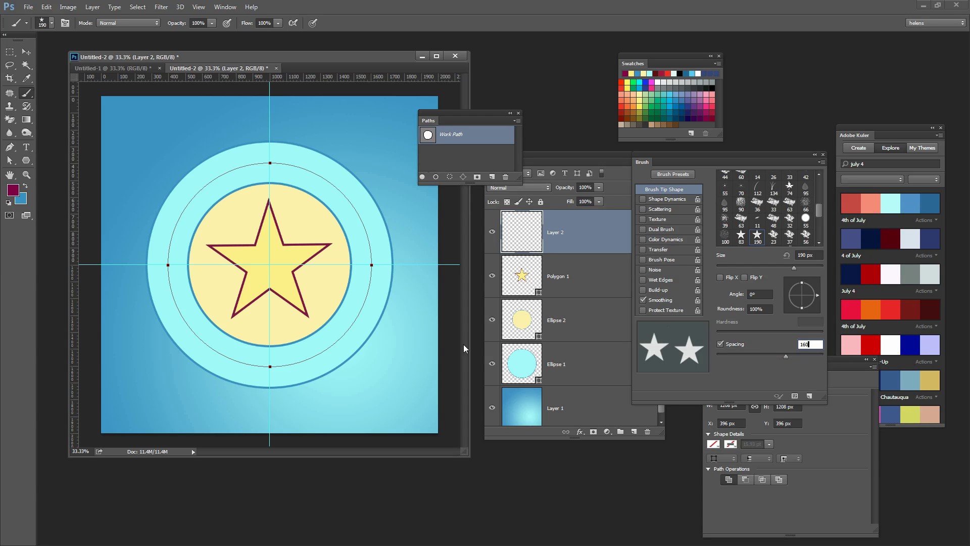
pyautogui.click(435, 178)
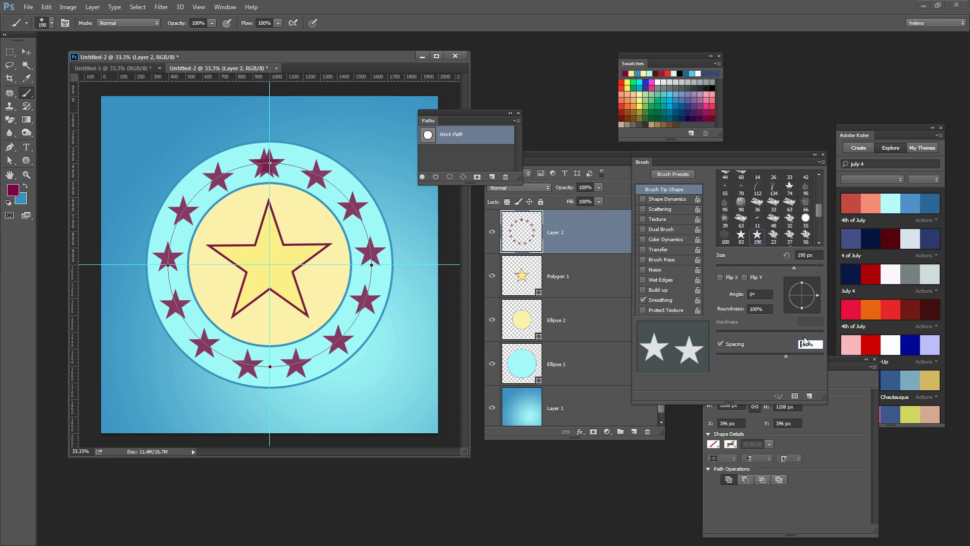
# Step: Replace the ring of stars on Layer 2 with a path stroke at 161% brush spacing
pyautogui.click(817, 344)
pyautogui.write('161')
pyautogui.hotkey('ctrl', 'z')
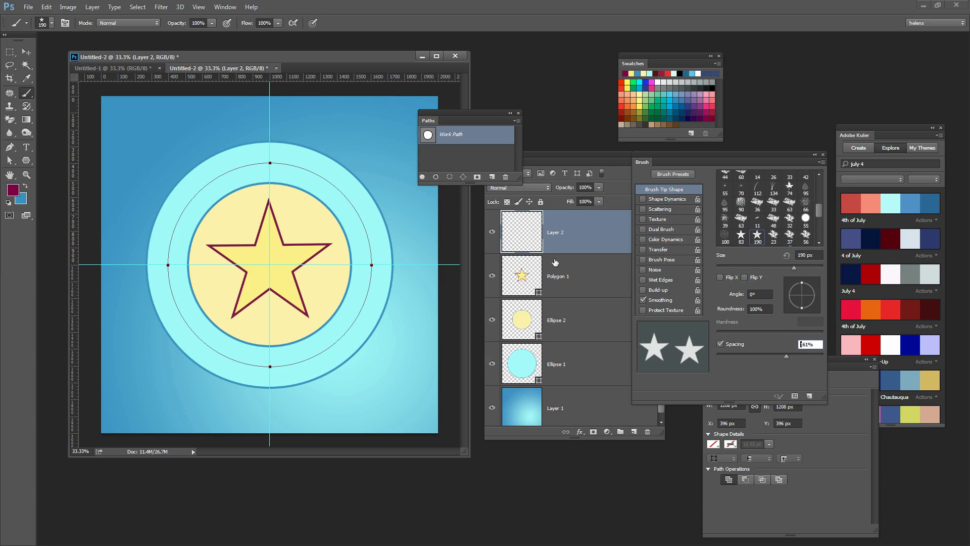
pyautogui.click(812, 346)
pyautogui.click(435, 177)
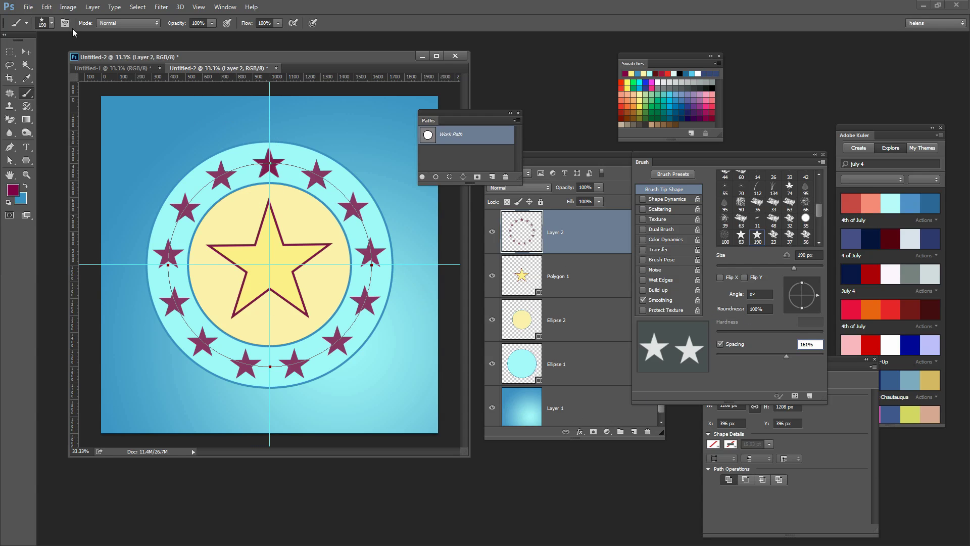
# Step: Undo the ring of stars and stroke the circular path again at 162% brush spacing
pyautogui.click(46, 7)
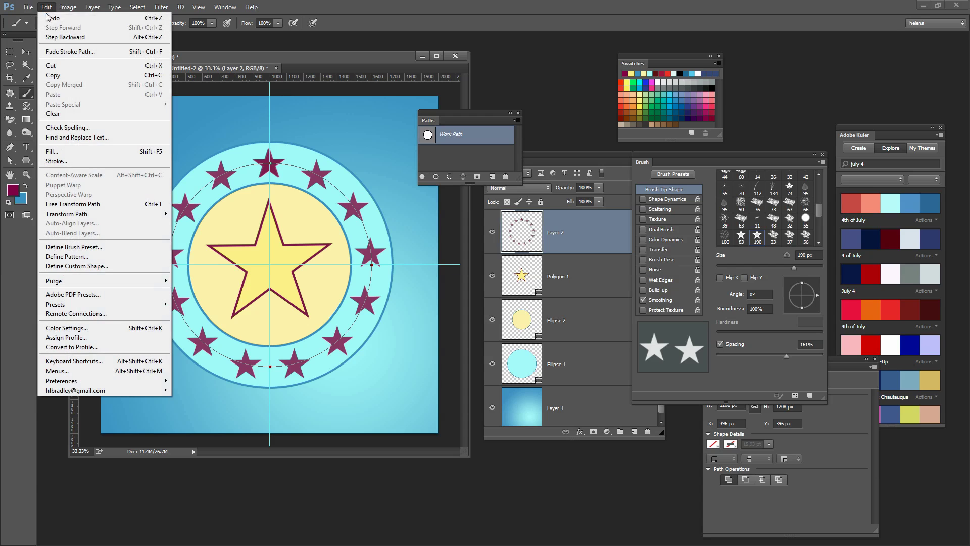
pyautogui.click(56, 37)
pyautogui.click(809, 344)
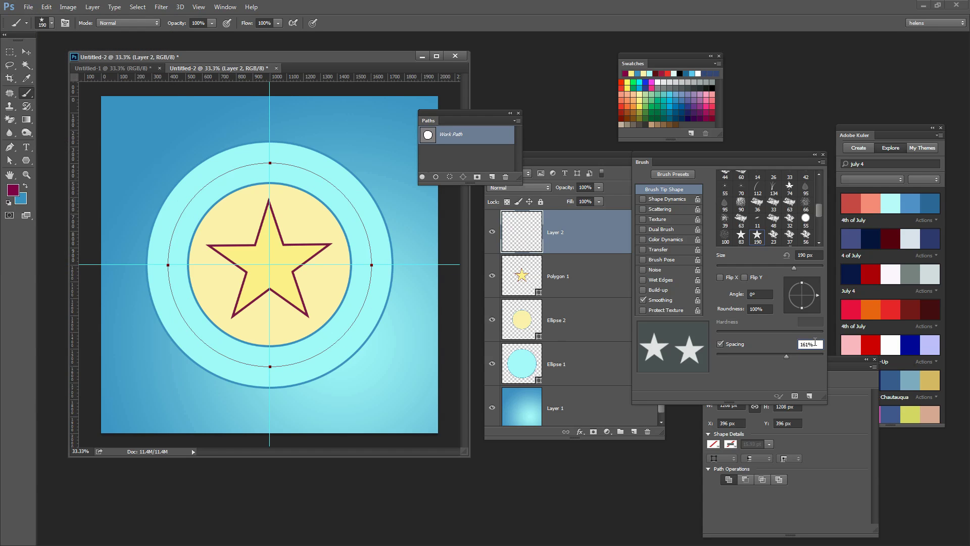
pyautogui.write('162')
pyautogui.click(436, 177)
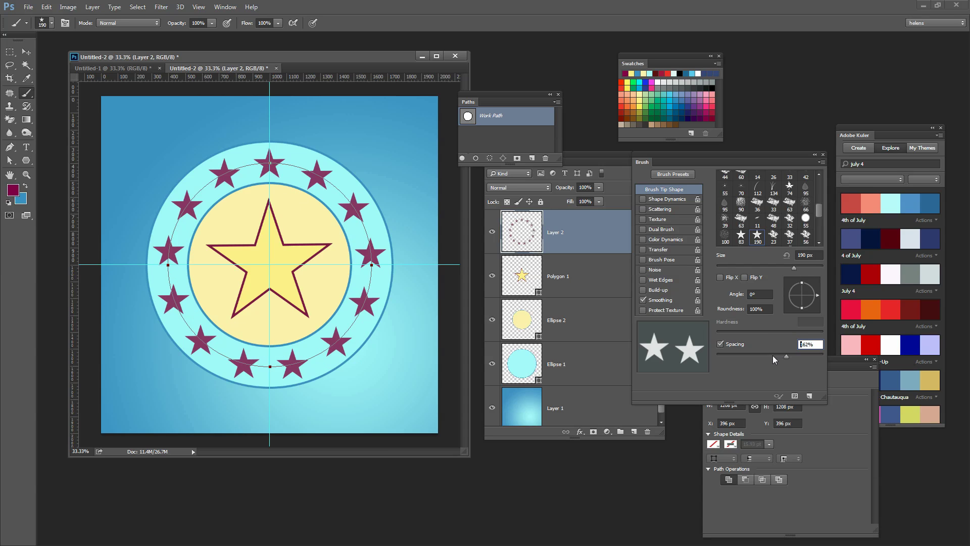
# Step: Replace the ring of stars with a path stroke at 137% brush spacing, first trying a spacing value of 110%
pyautogui.moveTo(819, 344); pyautogui.dragTo(775, 341)
pyautogui.write('110')
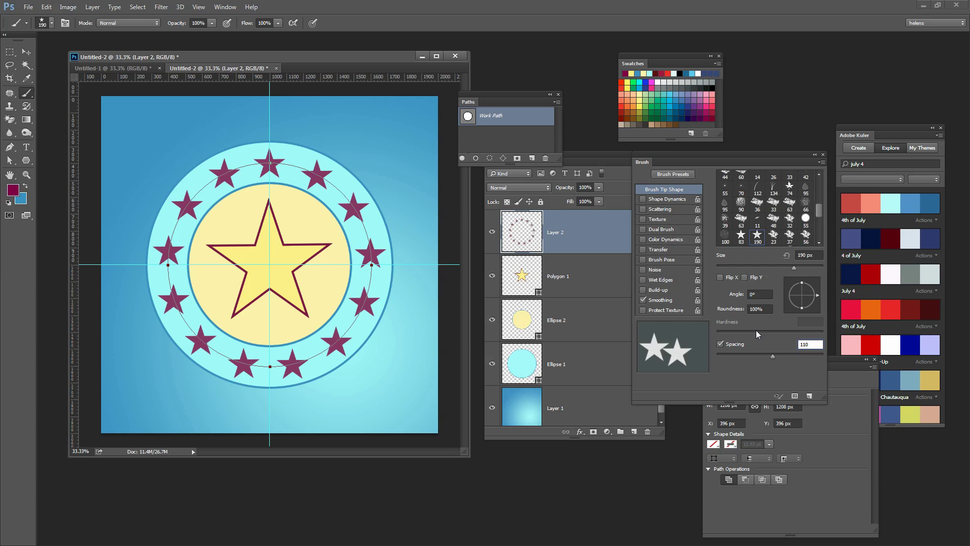
pyautogui.press('Return')
pyautogui.moveTo(772, 357); pyautogui.dragTo(780, 353)
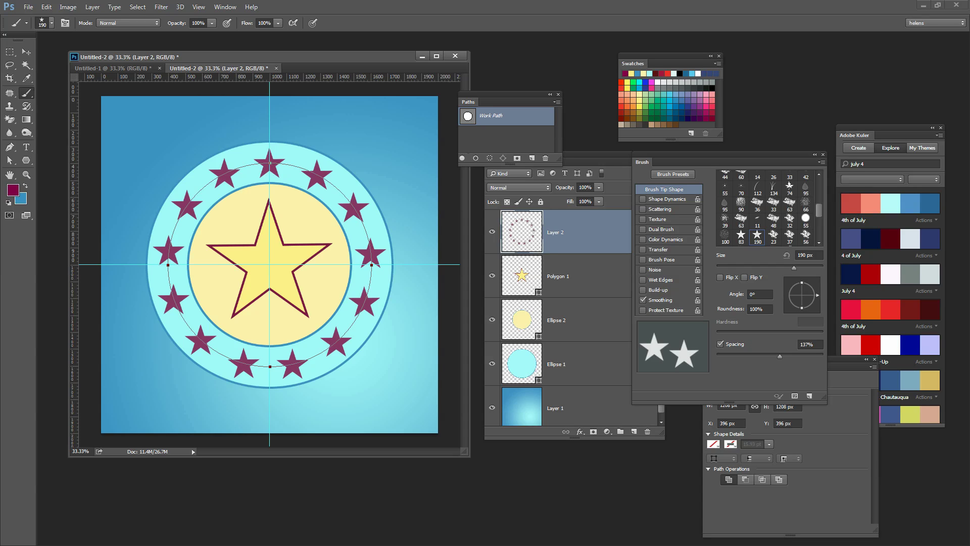
pyautogui.hotkey('ctrl', 'z')
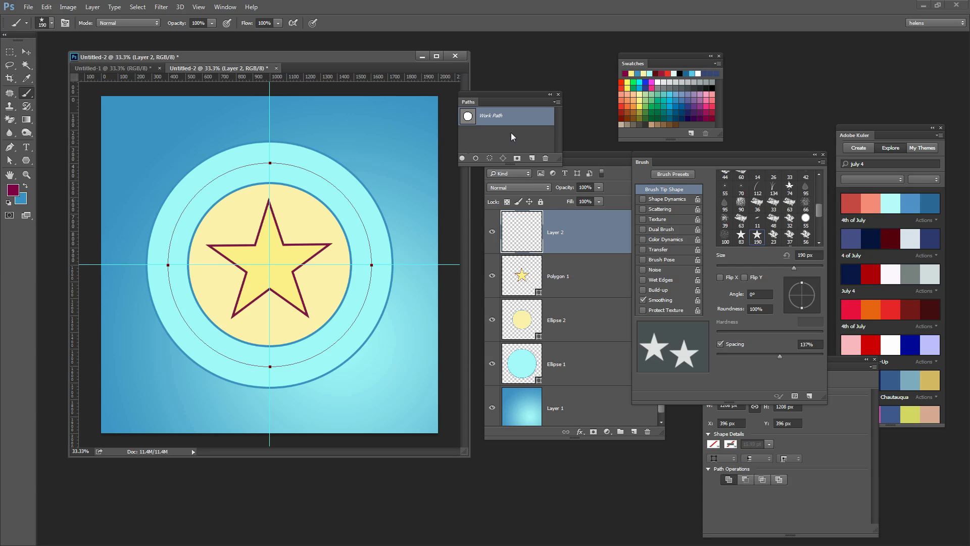
pyautogui.click(476, 158)
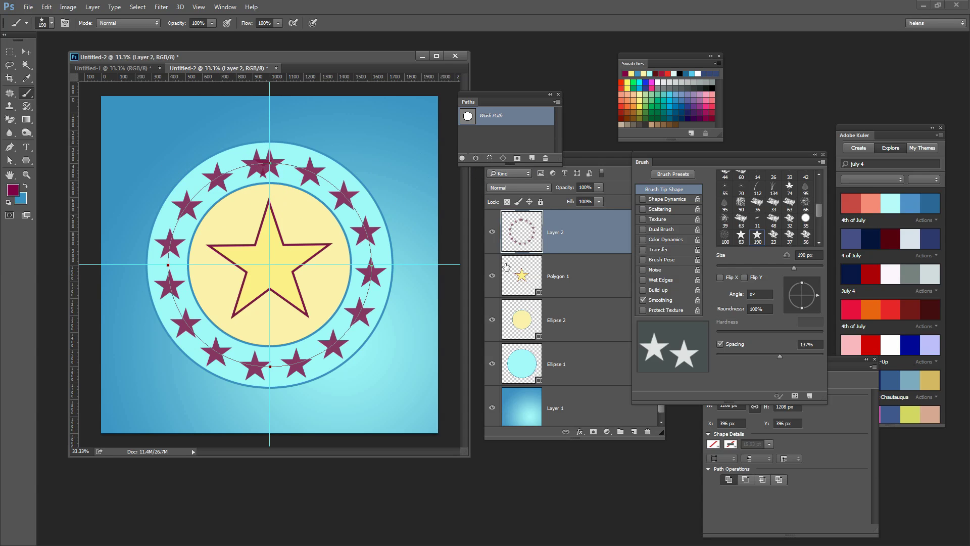
# Step: Undo the ring of stars and stroke the circular path again at 138% brush spacing
pyautogui.hotkey('ctrl', 'z')
pyautogui.click(810, 343)
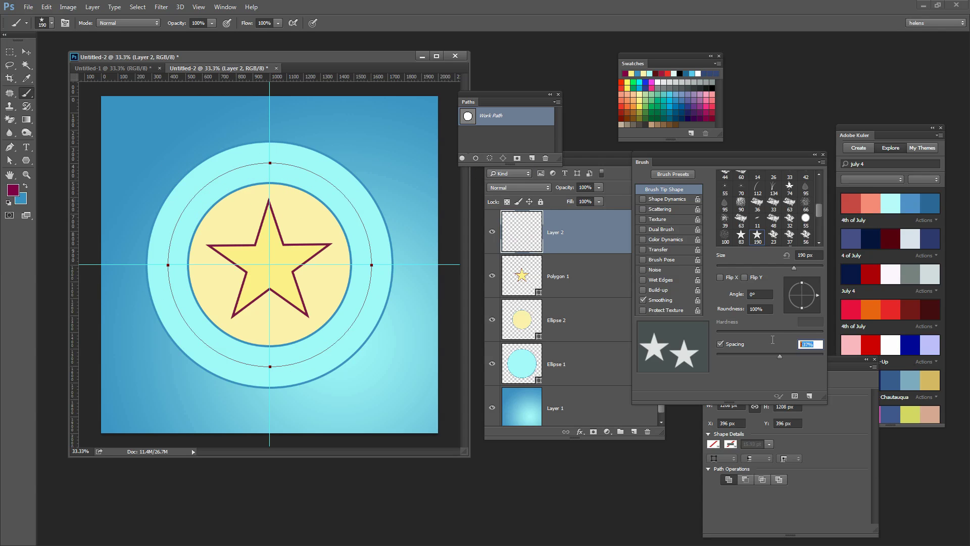
pyautogui.write('140')
pyautogui.click(475, 158)
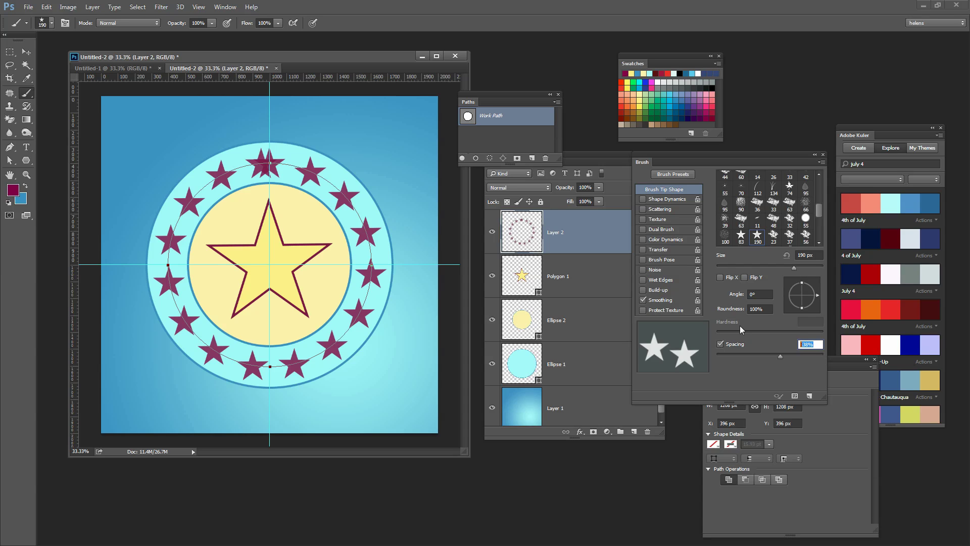
# Step: Replace the ring of stars on Layer 2 with a path stroke at 139% brush spacing
pyautogui.write('139')
pyautogui.hotkey('ctrl', 'z')
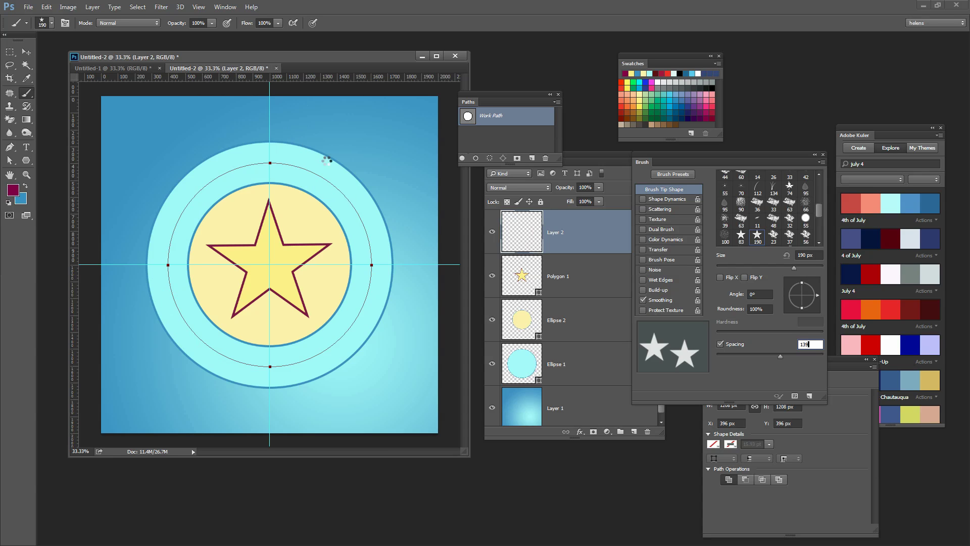
pyautogui.click(476, 158)
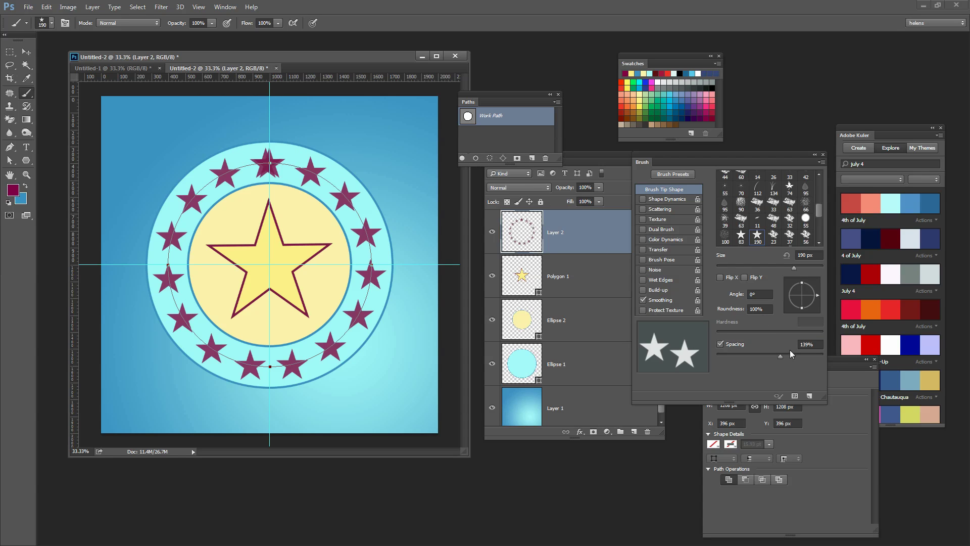
# Step: Undo the ring of stars, and stroke the circular path on Layer 2 with the brush spacing set to 140%
pyautogui.hotkey('ctrl', 'z')
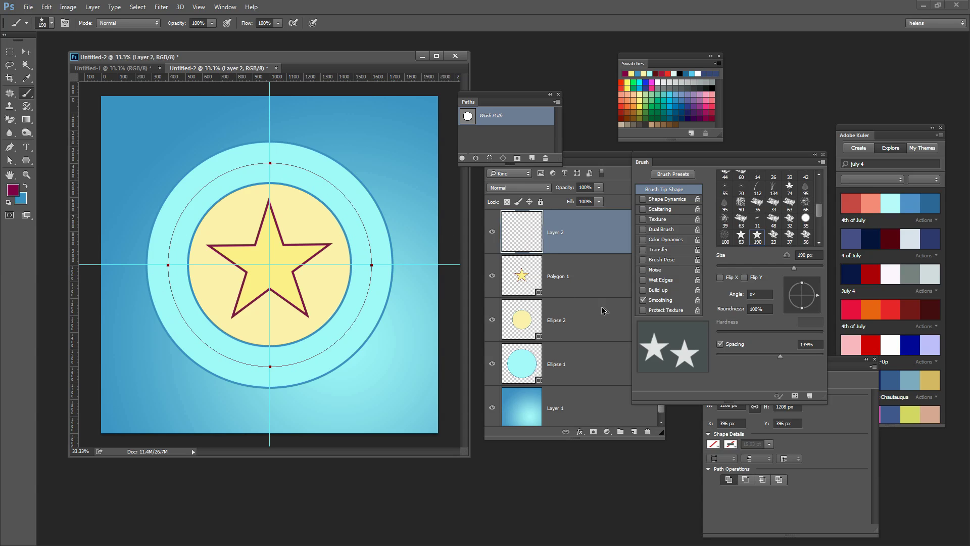
pyautogui.click(811, 343)
pyautogui.write('140')
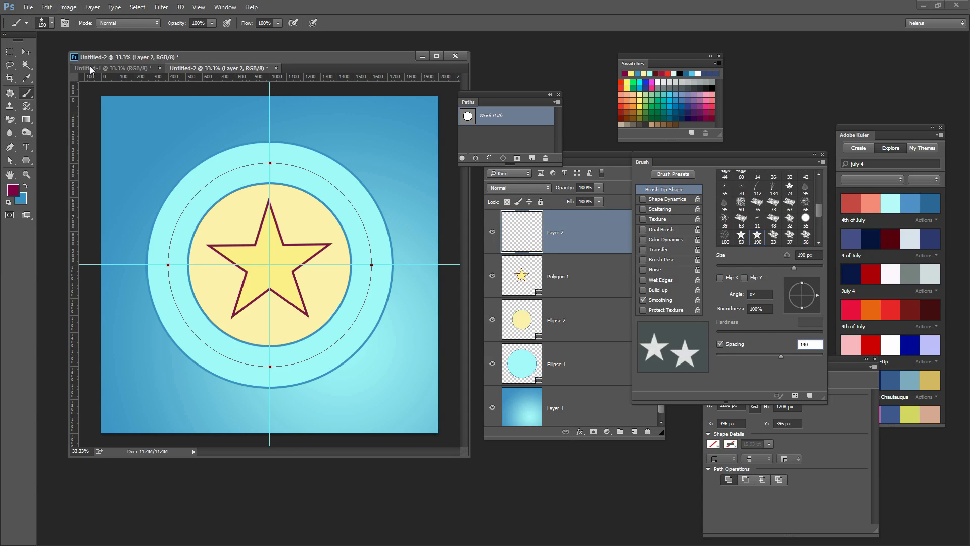
pyautogui.click(475, 158)
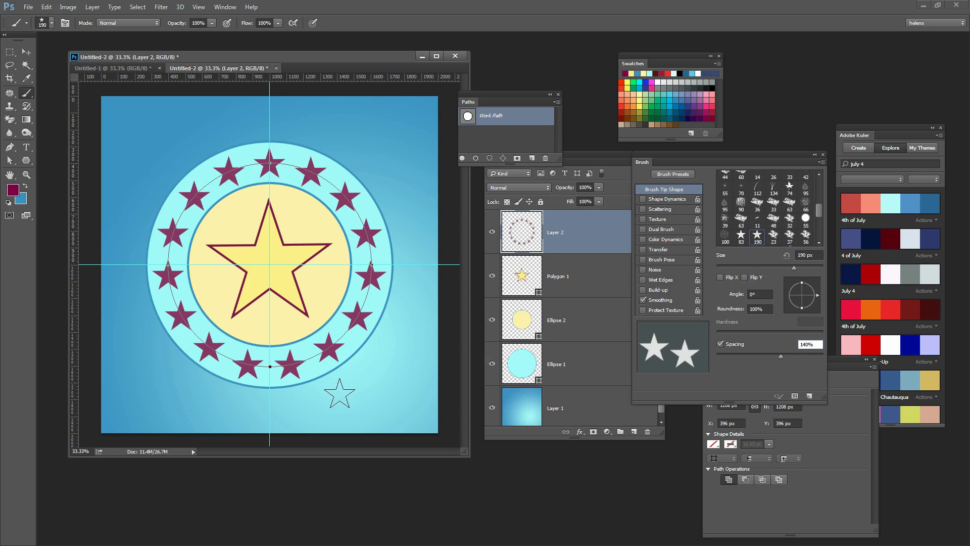
# Step: Replace the ring of stars with a path stroke using Shape Dynamics with the Angle Jitter control set to Direction
pyautogui.press('alt')
pyautogui.hotkey('ctrl', 'alt', 'z')
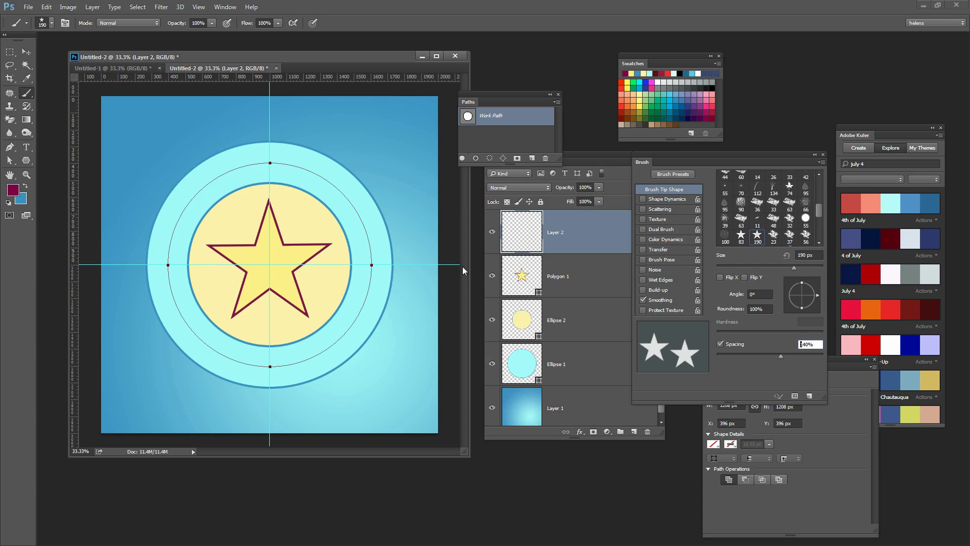
pyautogui.click(655, 199)
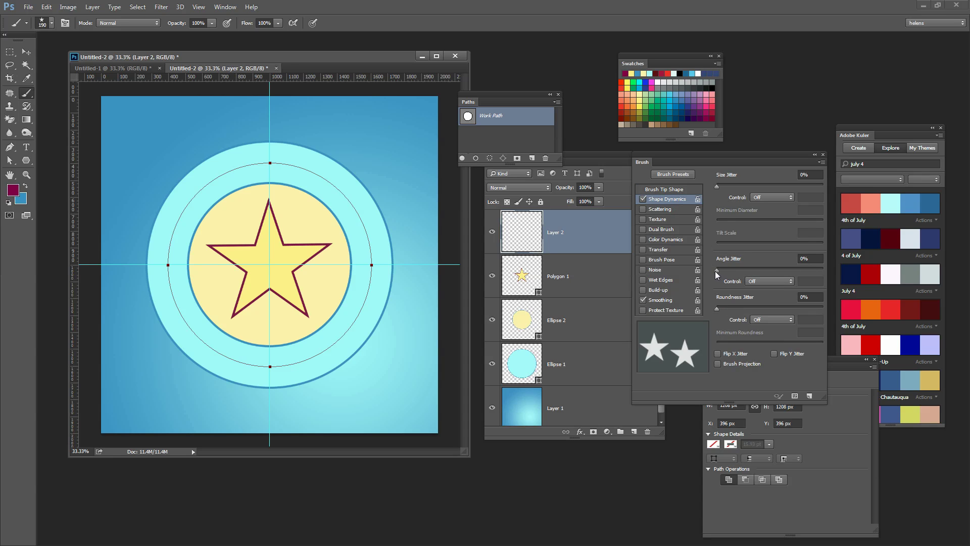
pyautogui.click(772, 280)
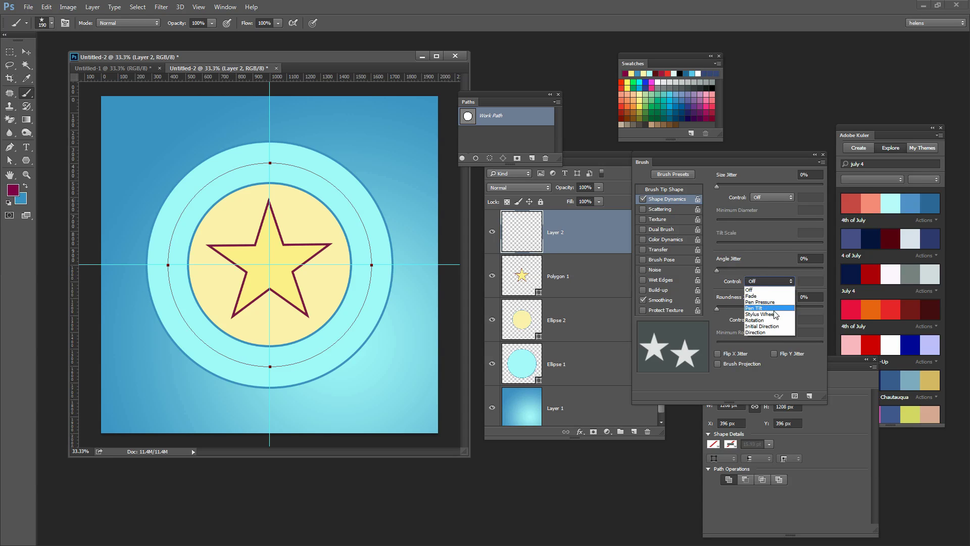
pyautogui.click(762, 333)
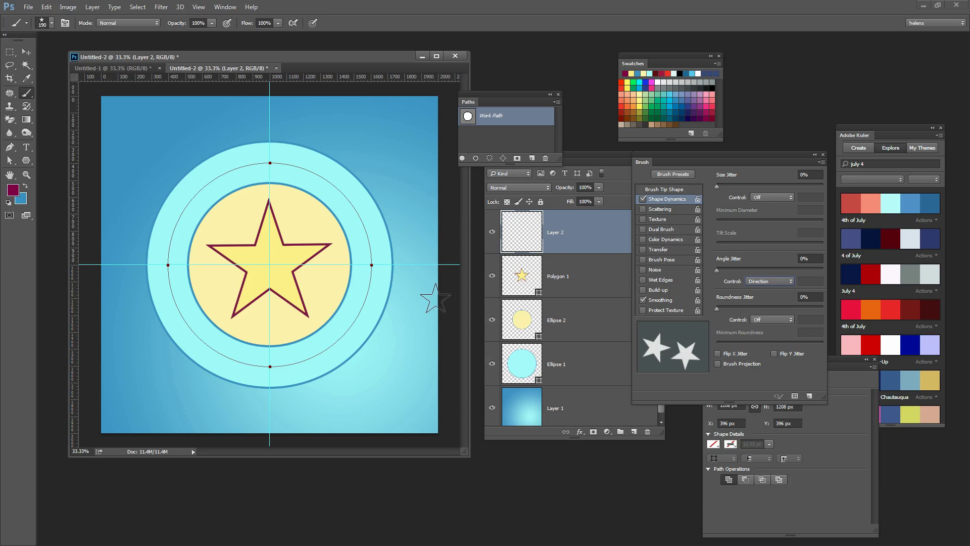
pyautogui.click(475, 159)
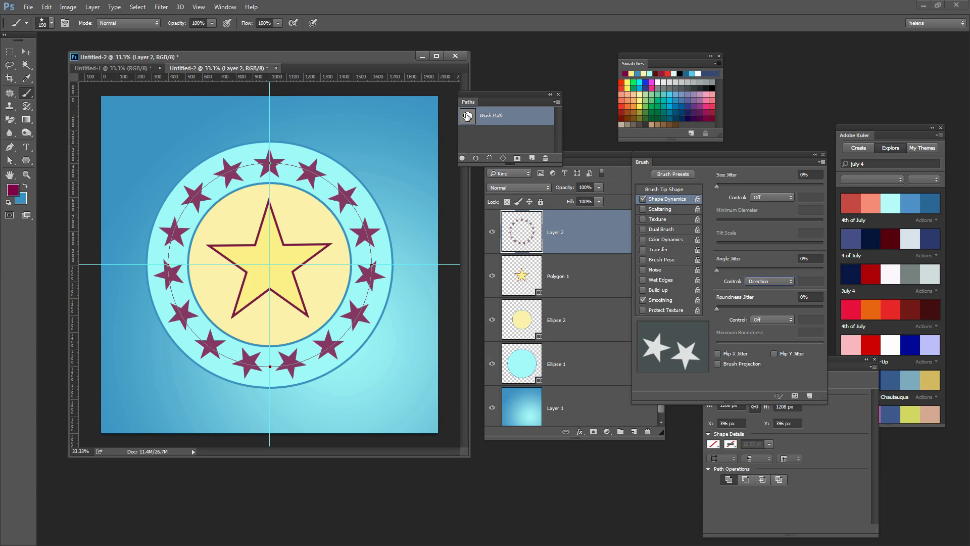
# Step: Delete the circular work path and clear the guides from the document
pyautogui.moveTo(493, 116); pyautogui.dragTo(546, 159)
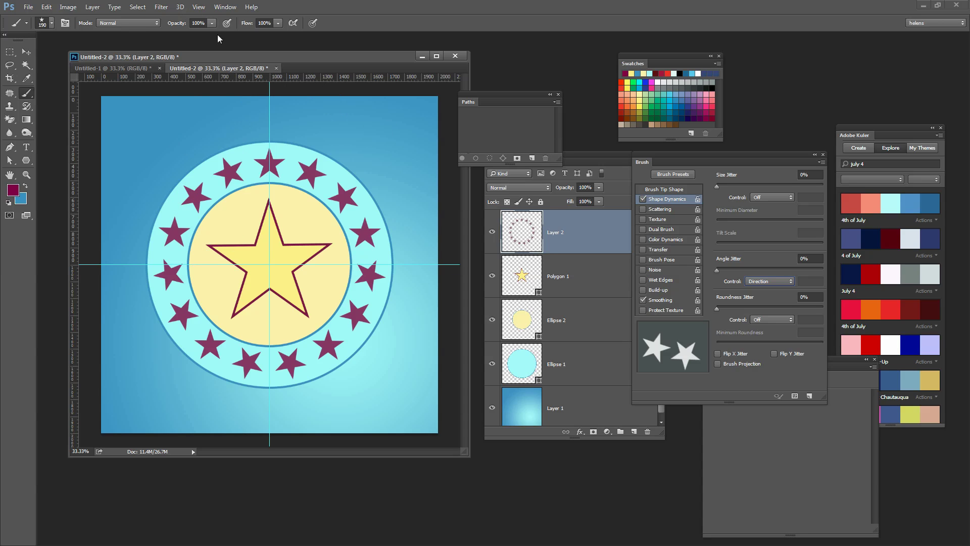
pyautogui.click(199, 7)
pyautogui.click(216, 227)
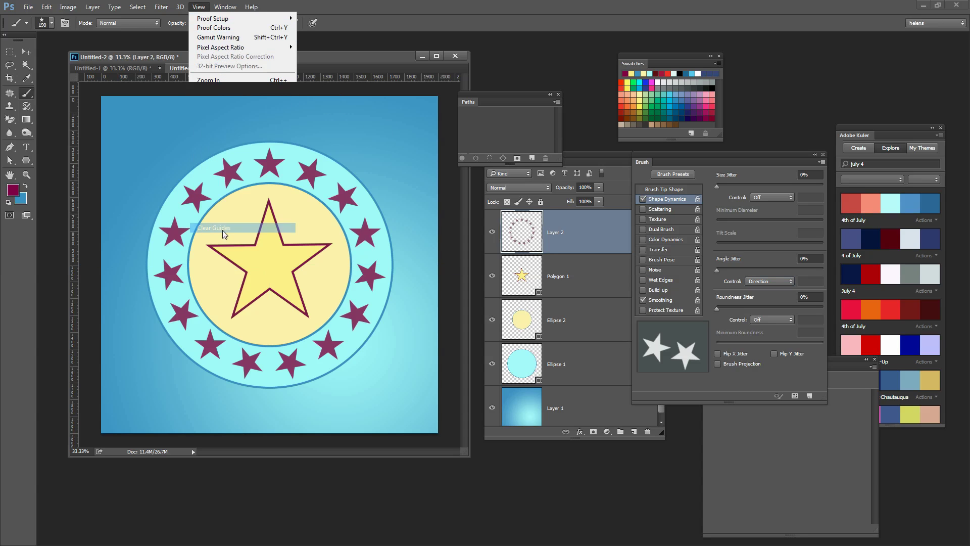